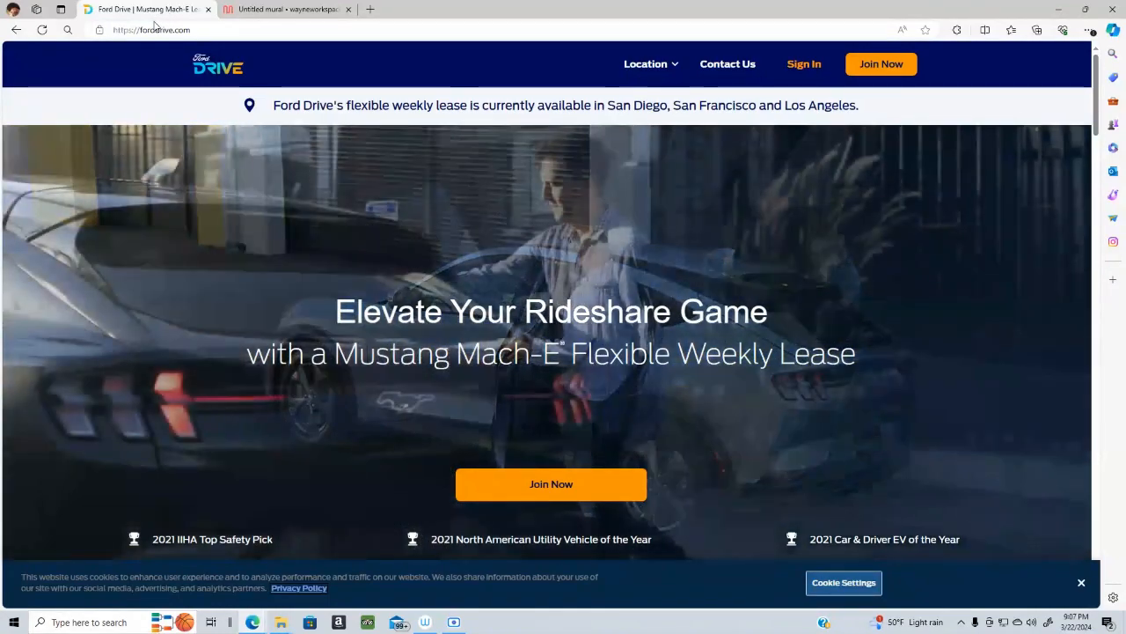
# Review the Ford Drive homepage and its forddrive.com web address
pyautogui.click(278, 6)
pyautogui.click(168, 9)
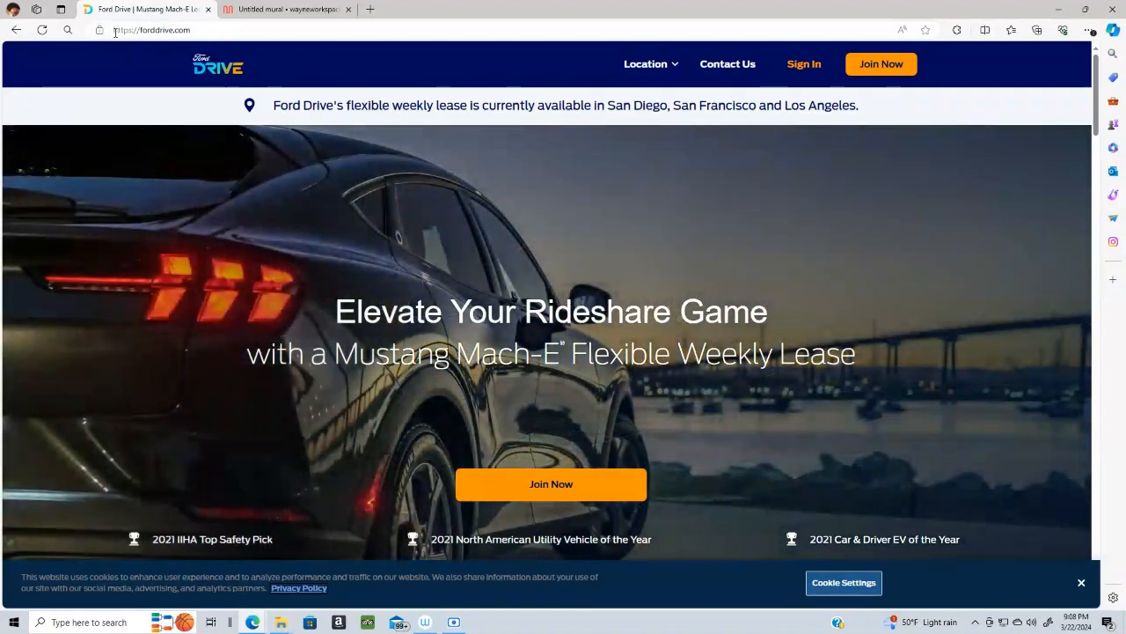
pyautogui.click(162, 26)
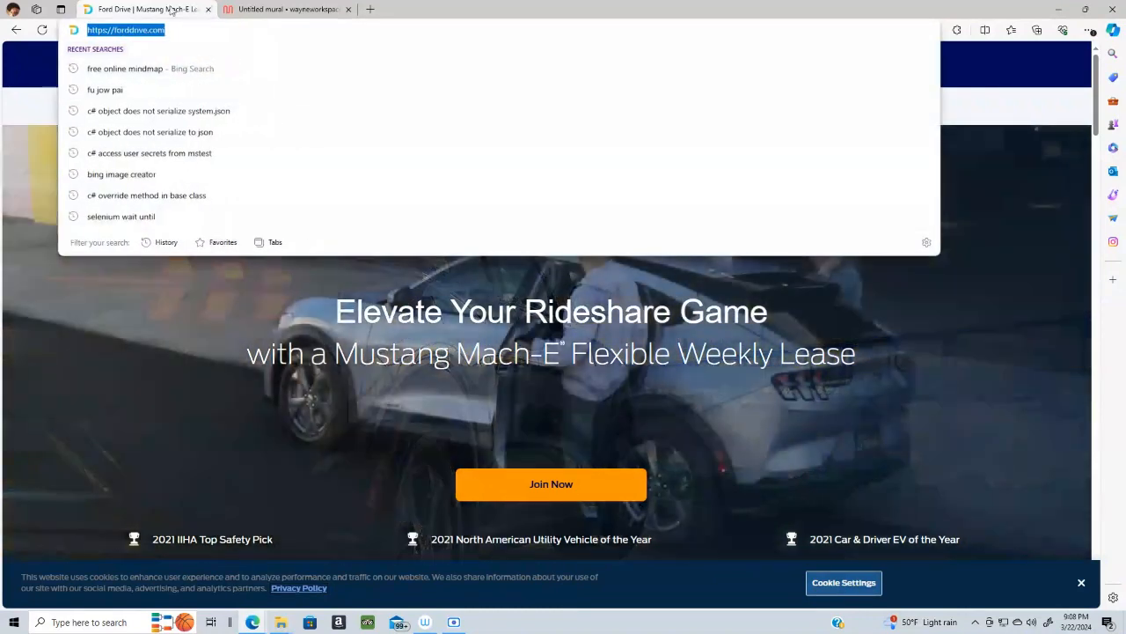
pyautogui.press('Escape')
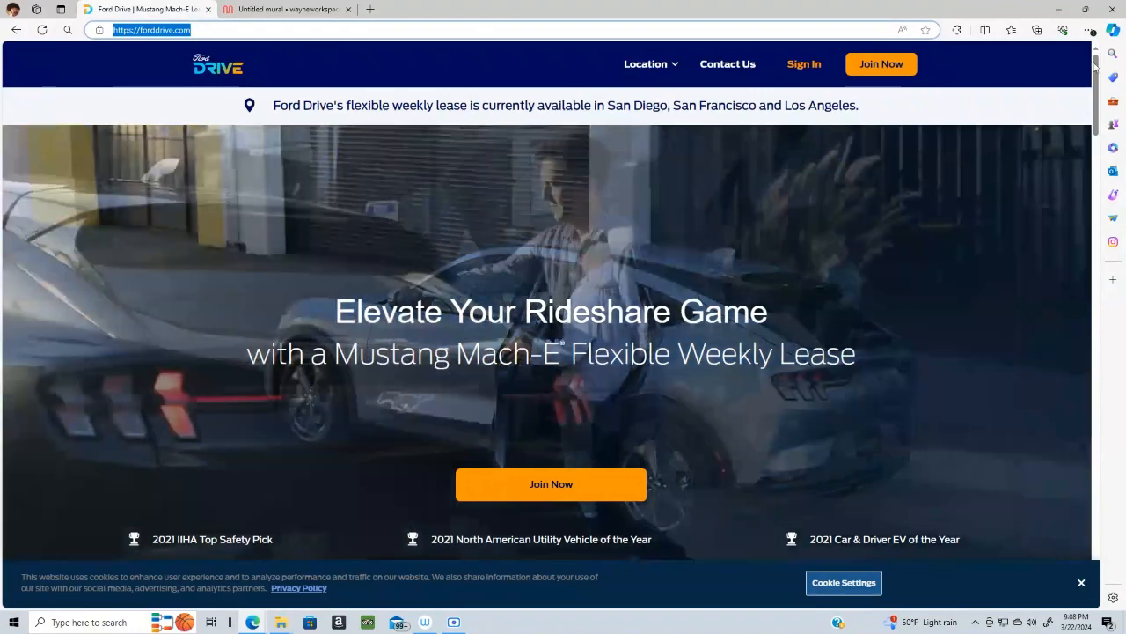
pyautogui.click(1098, 211)
pyautogui.moveTo(1097, 211); pyautogui.dragTo(1108, 49)
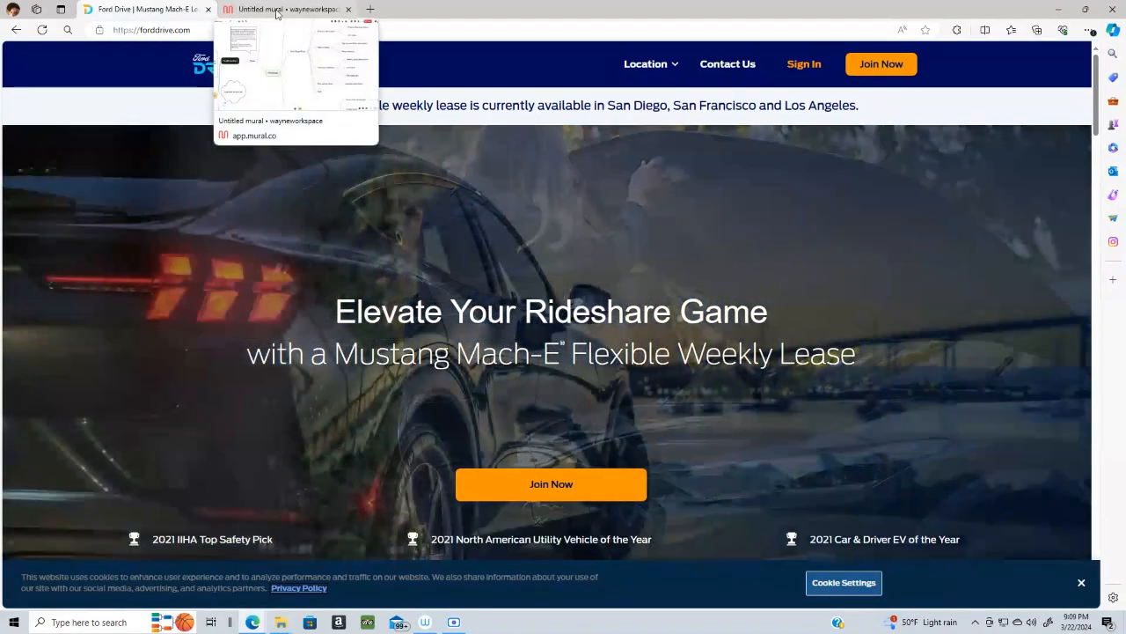
# Switch to the Mural mind map and highlight the app.mural.co part of its web address
pyautogui.click(276, 13)
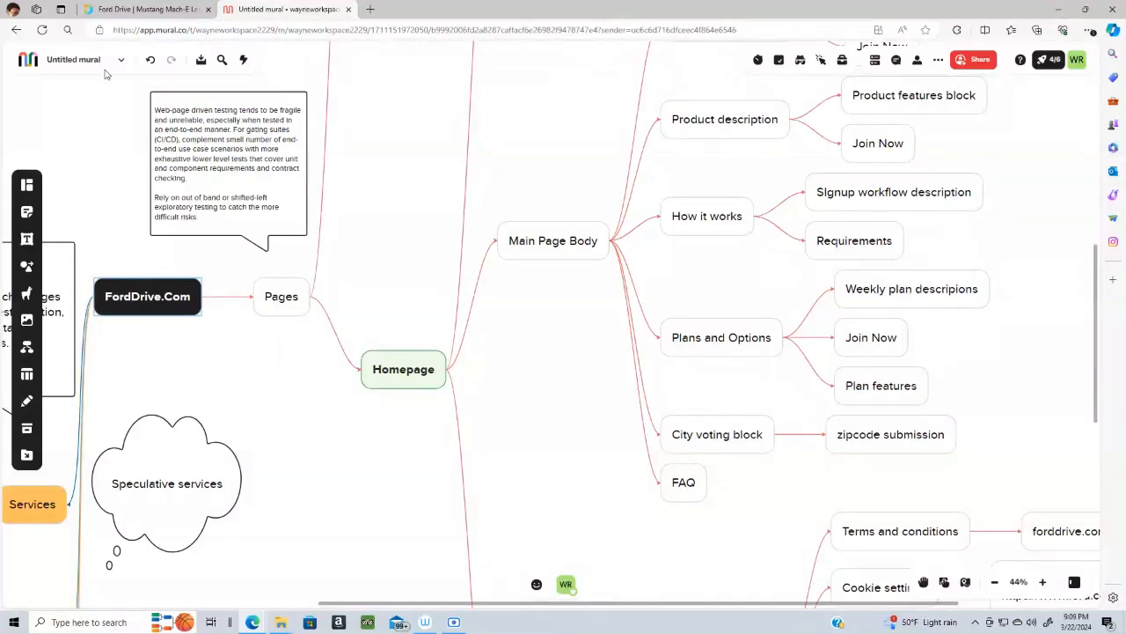
pyautogui.doubleClick(164, 31)
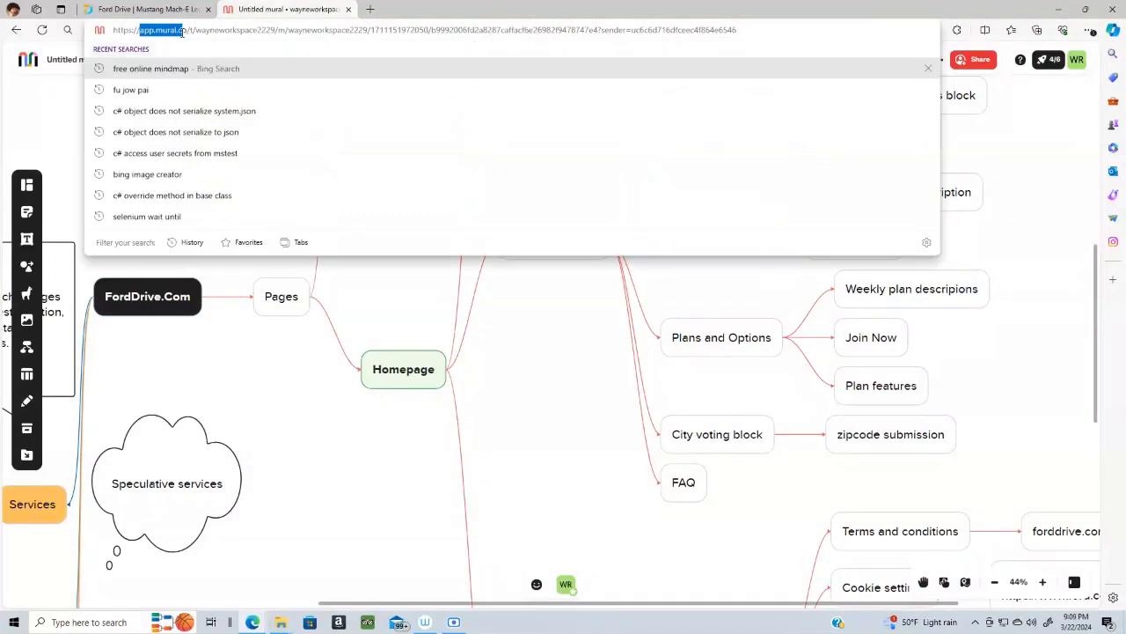
pyautogui.click(526, 374)
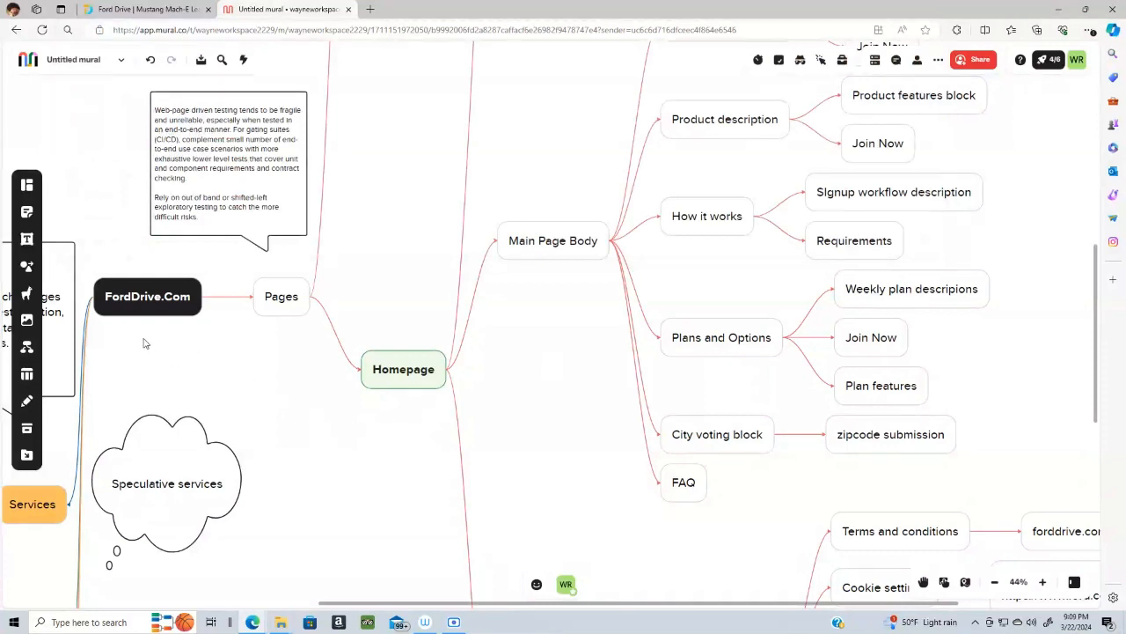
# Select the FordDrive.Com root node and examine the whole mind map, returning to a readable view around that node
pyautogui.click(139, 304)
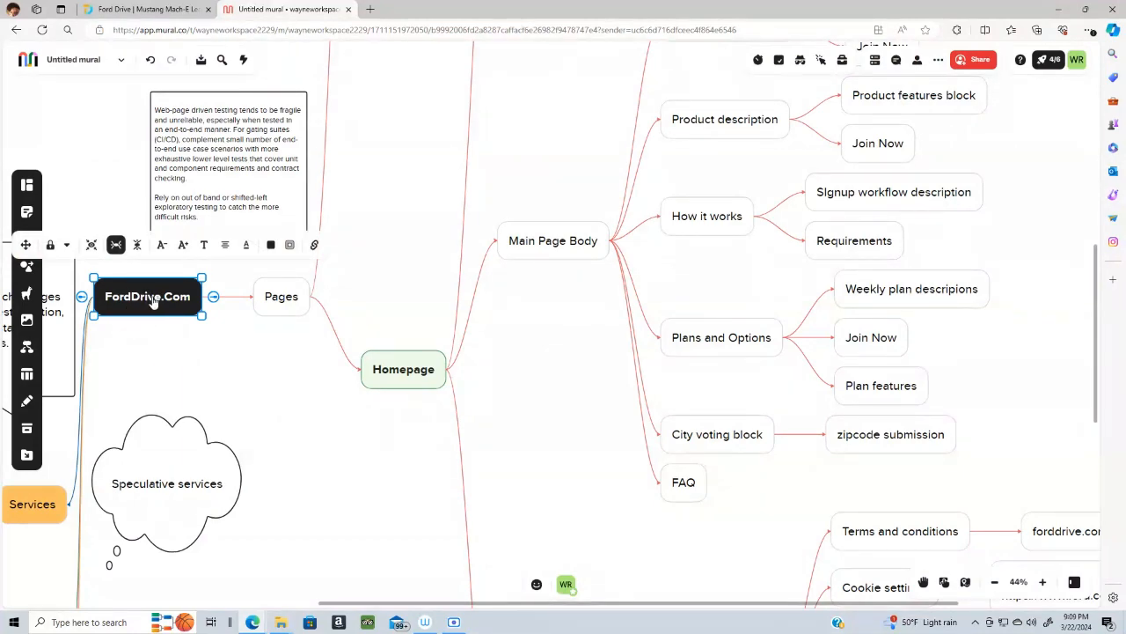
pyautogui.click(995, 581)
pyautogui.click(996, 582)
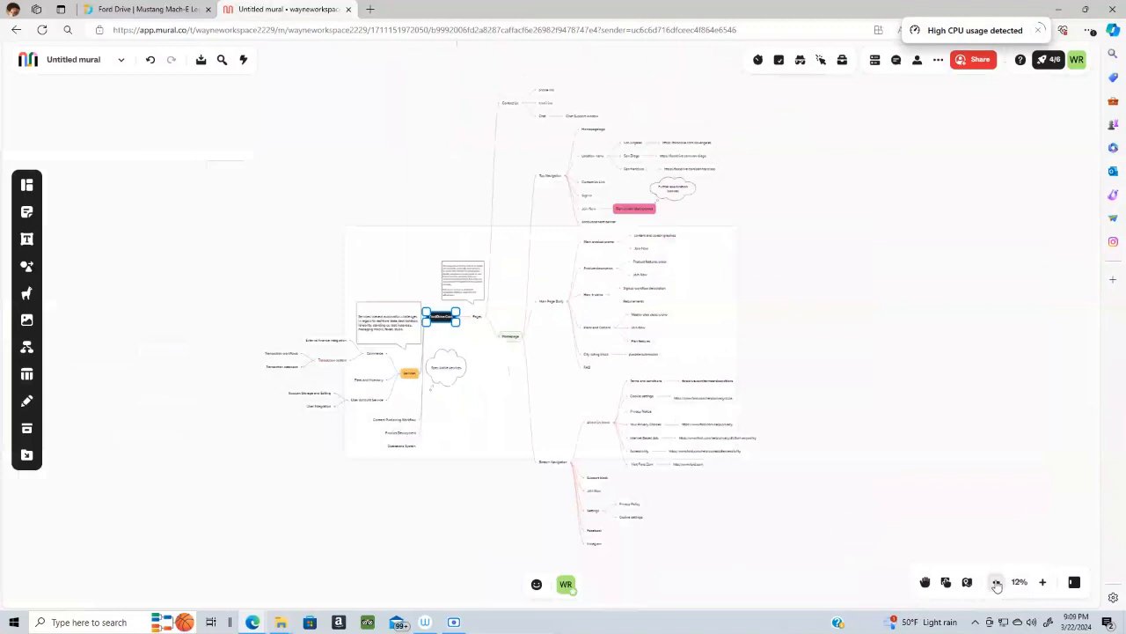
pyautogui.click(1043, 581)
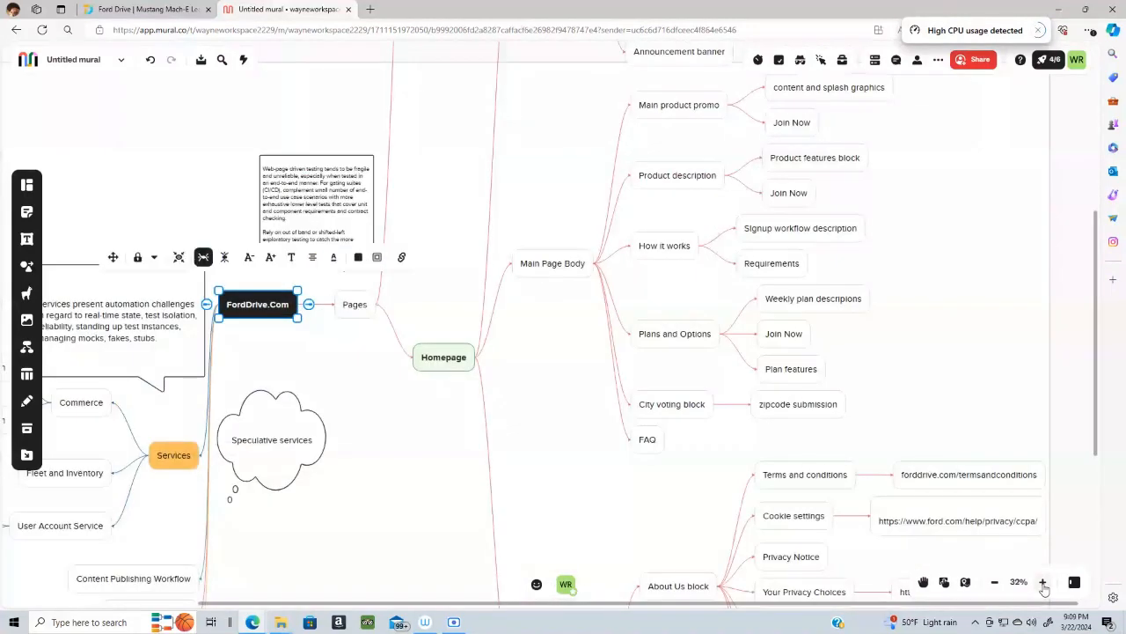
pyautogui.click(1043, 582)
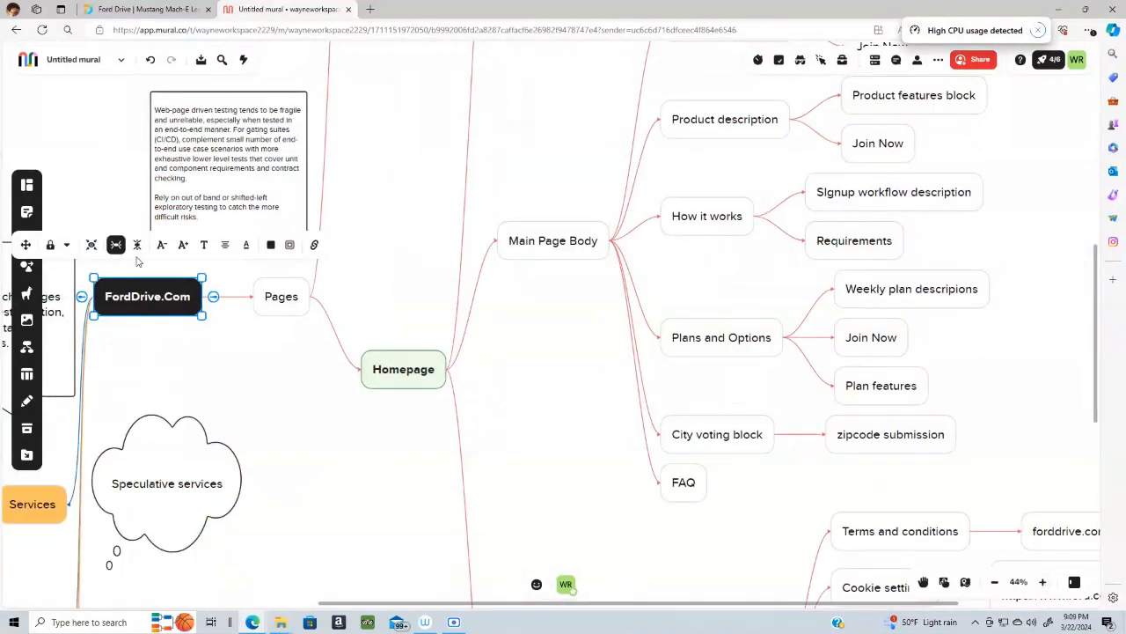
pyautogui.click(200, 375)
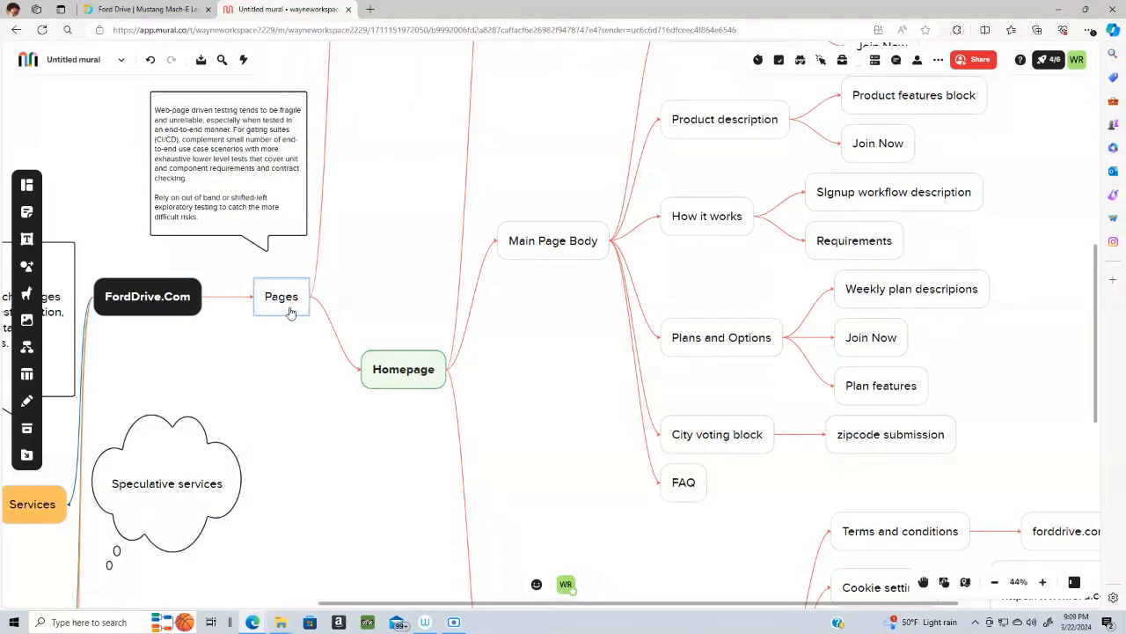
# Examine the Pages and Homepage nodes, and look through the Ford Drive homepage from its header down to its footer
pyautogui.click(1044, 581)
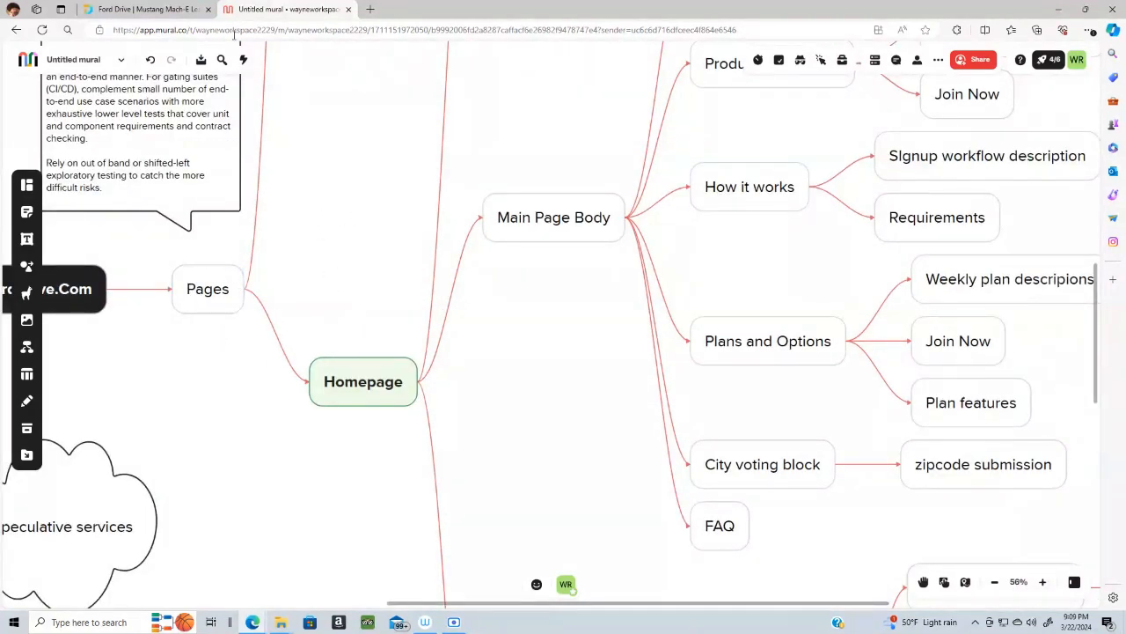
pyautogui.click(376, 396)
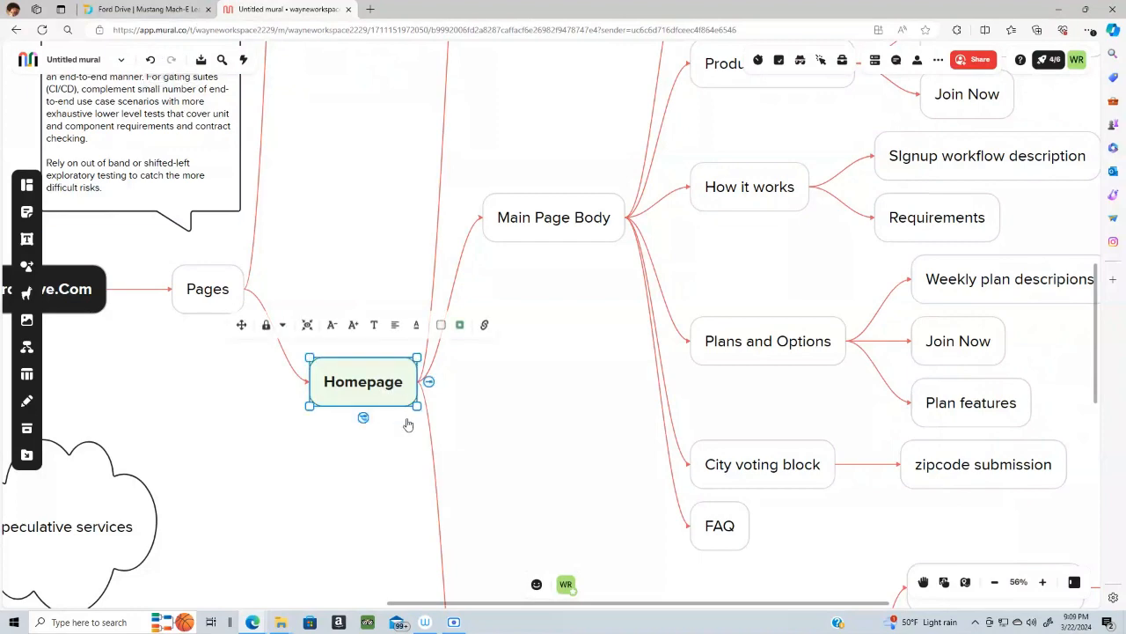
pyautogui.click(149, 9)
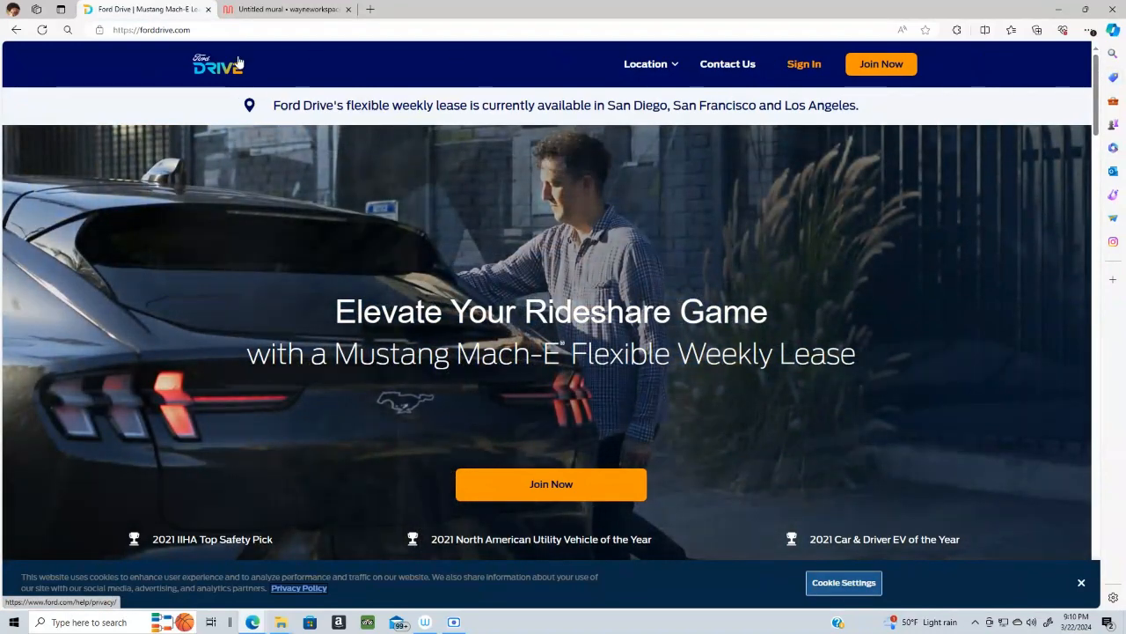
pyautogui.moveTo(1101, 66); pyautogui.dragTo(1125, 571)
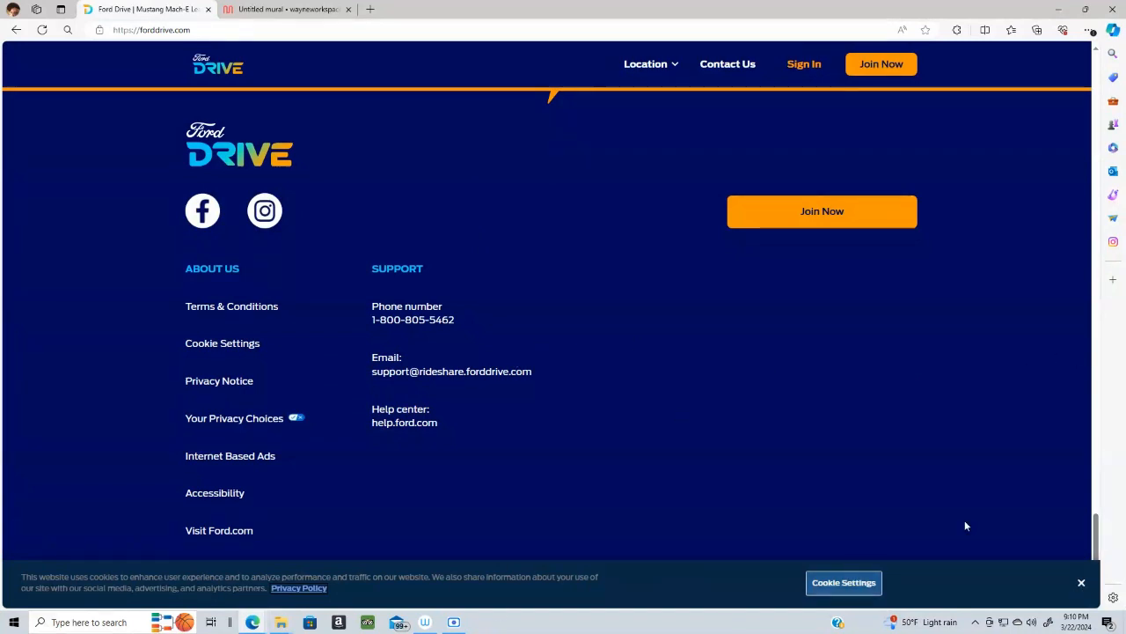
# Return to the Mural mind map and examine its branches from Main Page Body up to Top Navigation
pyautogui.click(290, 9)
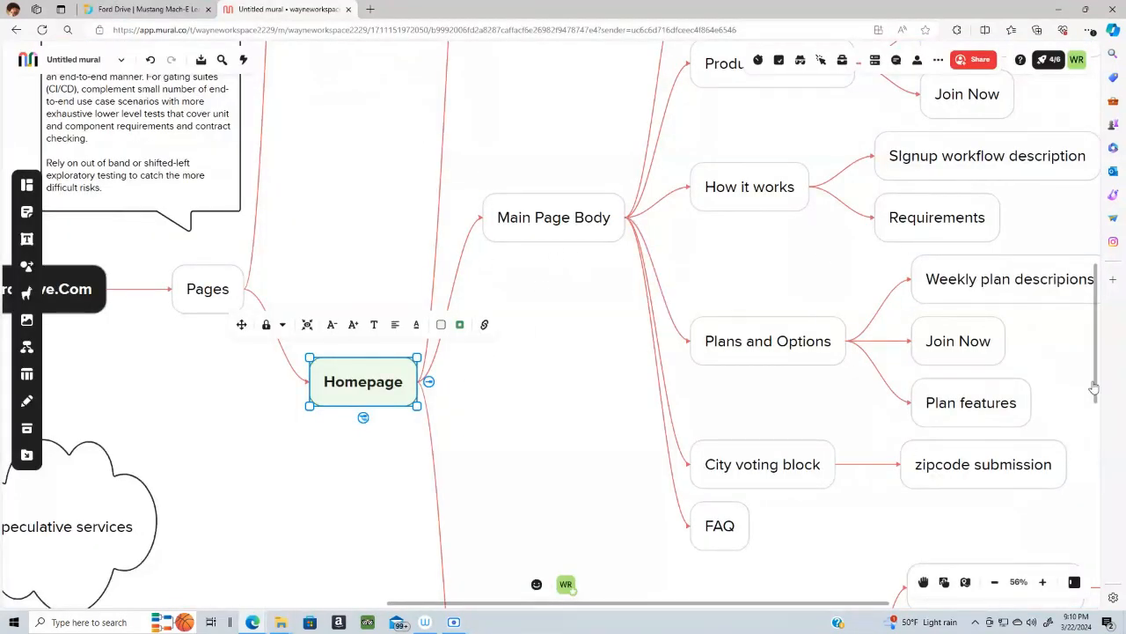
pyautogui.moveTo(1096, 352); pyautogui.dragTo(1097, 351)
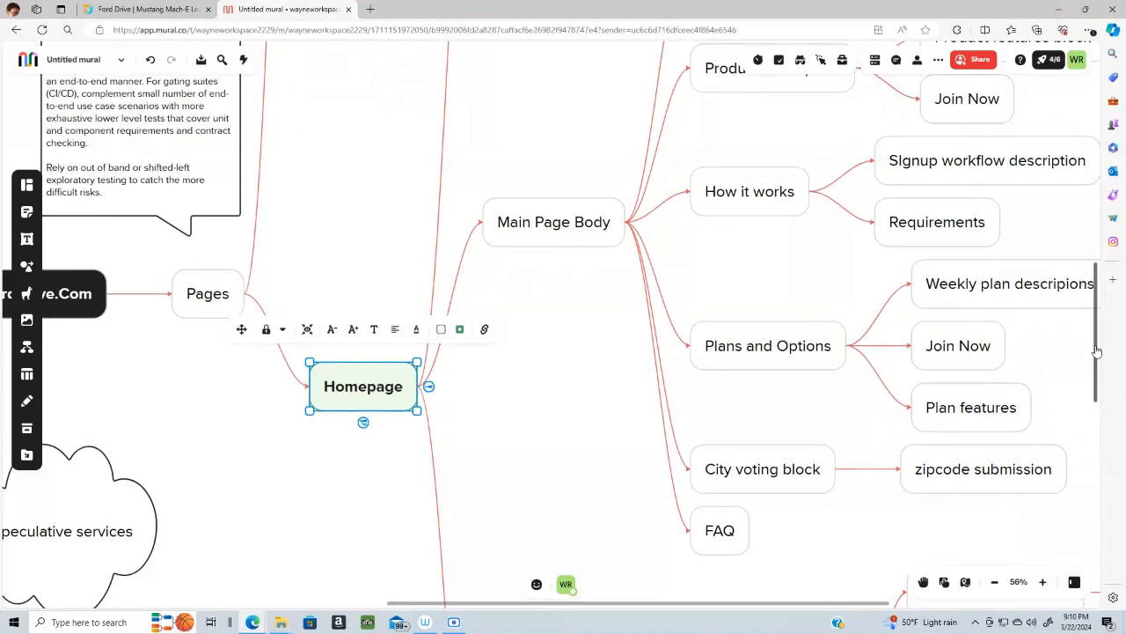
pyautogui.click(995, 582)
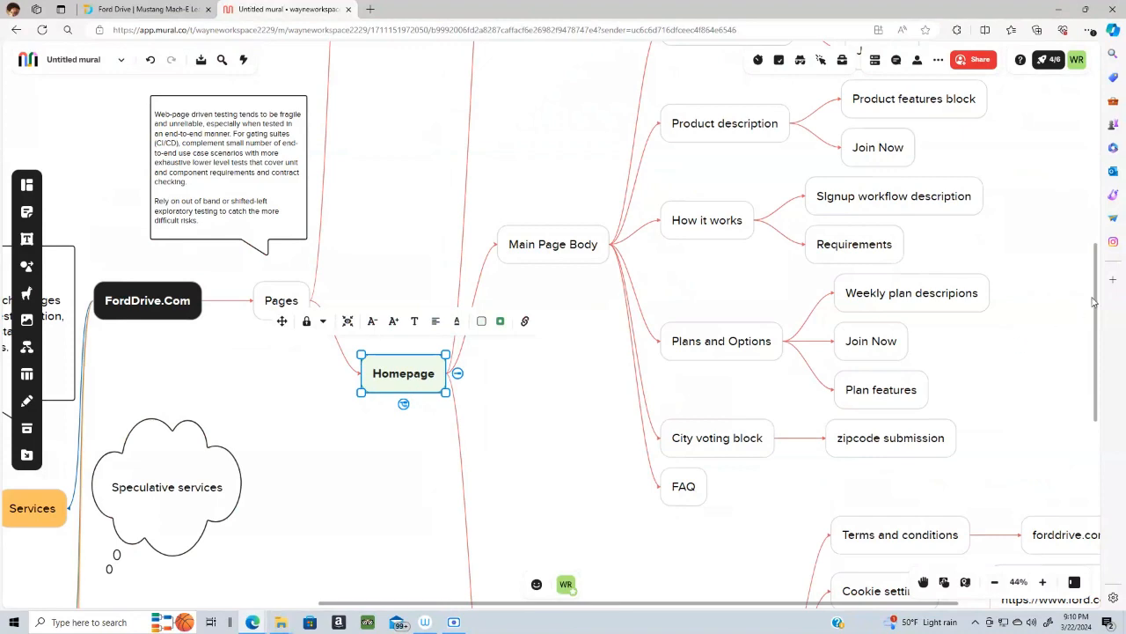
pyautogui.moveTo(1094, 302); pyautogui.dragTo(1110, 240)
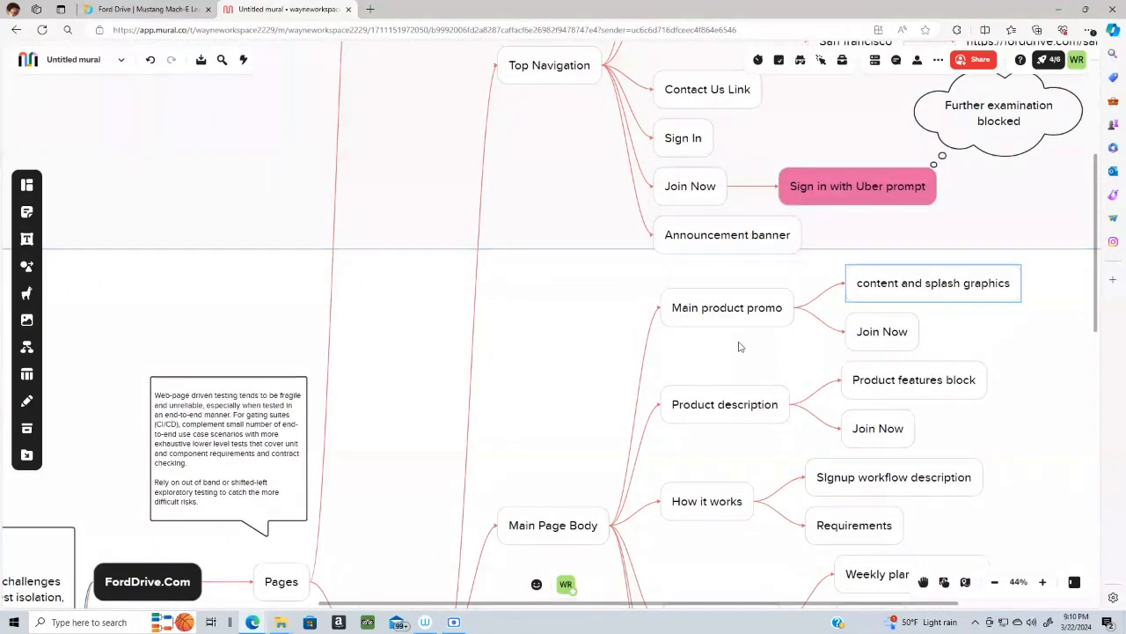
# Compare the Ford Drive homepage header with the mind map's Top Navigation branch, including its location URLs and Join Now child node
pyautogui.click(152, 11)
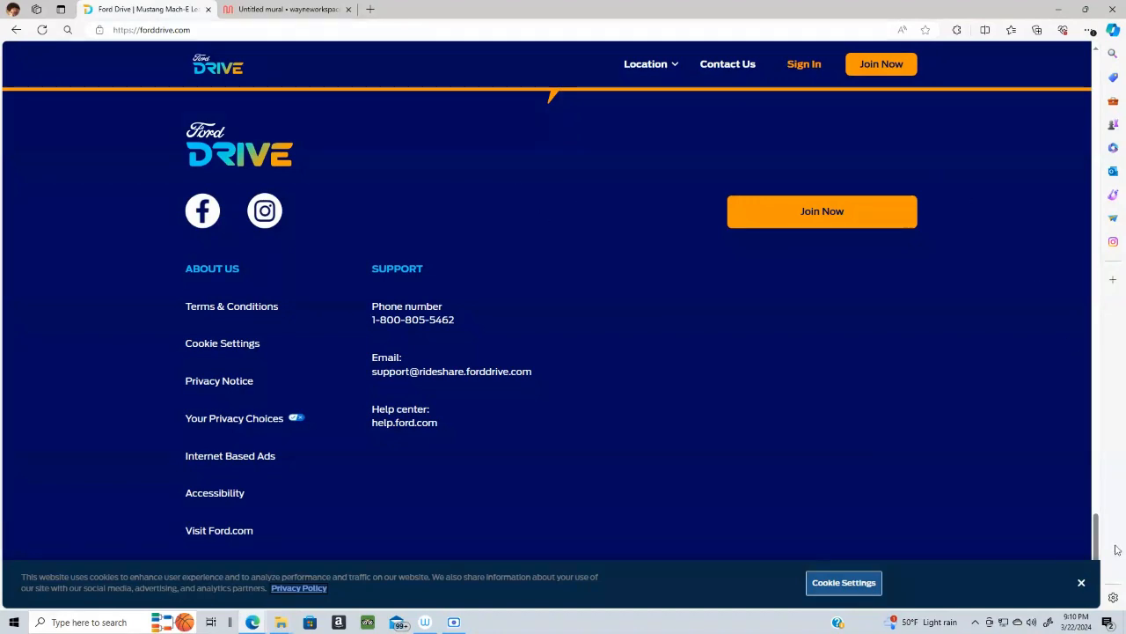
pyautogui.moveTo(1098, 547); pyautogui.dragTo(1113, 73)
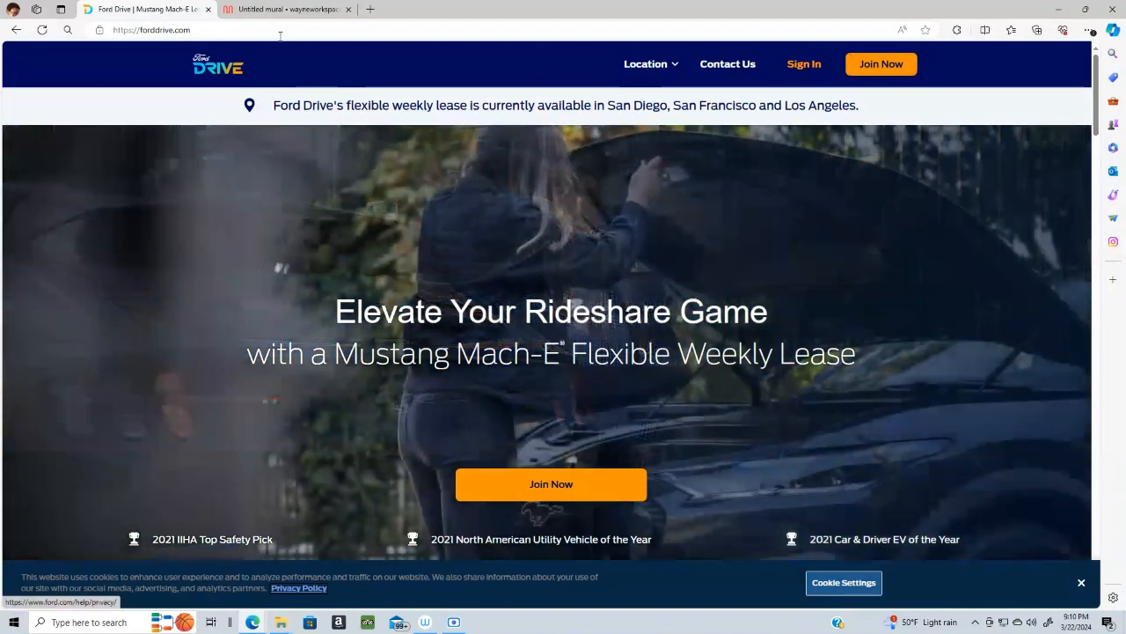
pyautogui.click(282, 11)
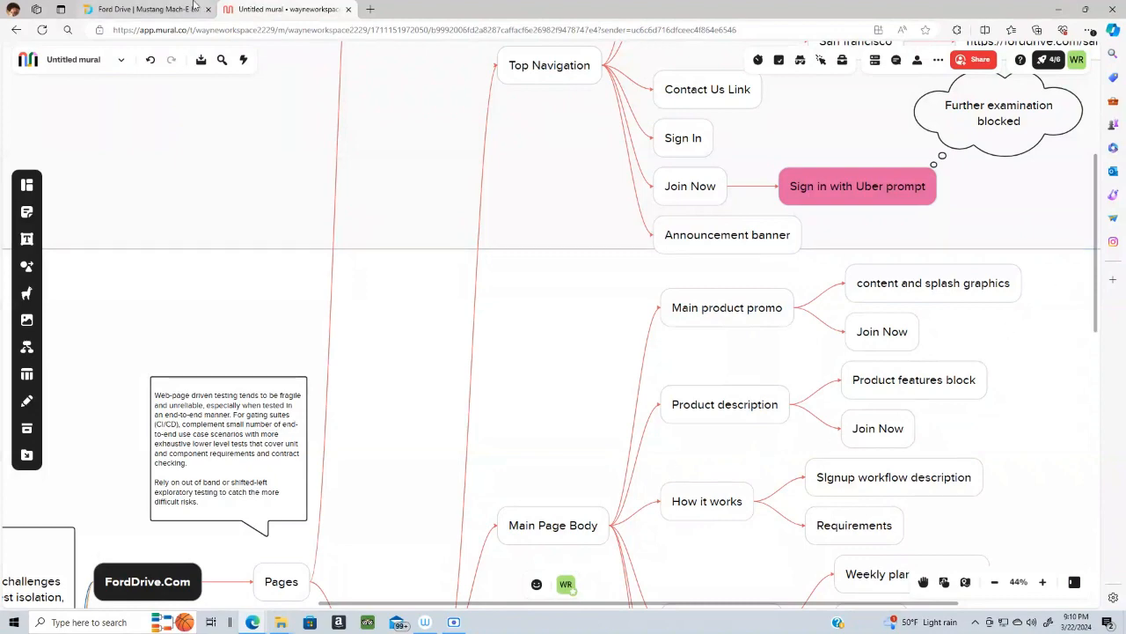
pyautogui.click(151, 11)
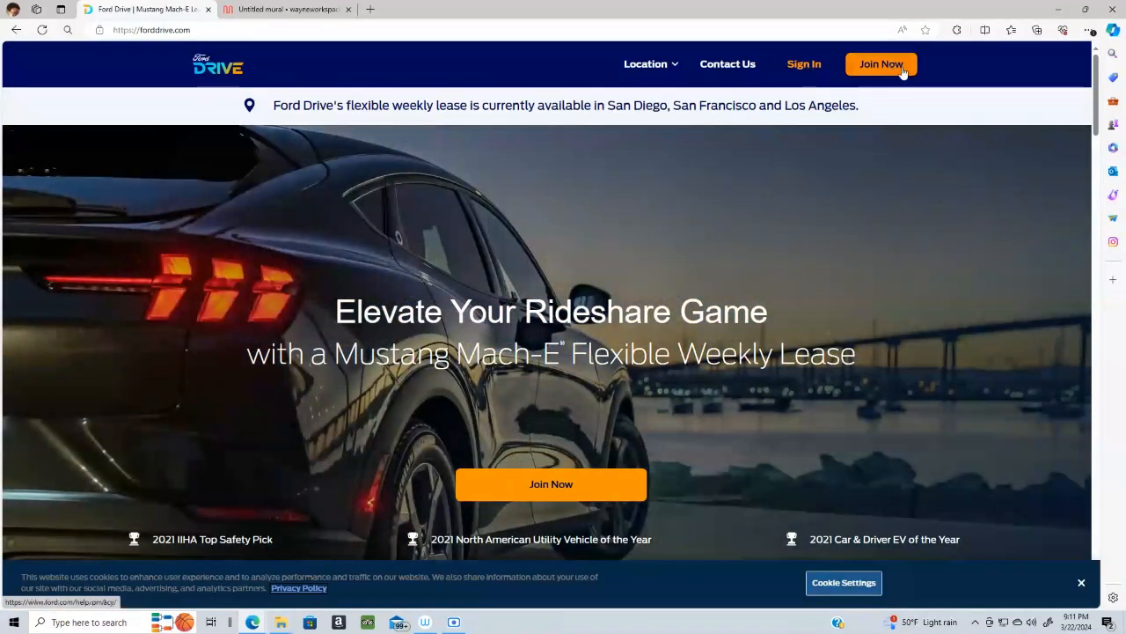
pyautogui.click(308, 14)
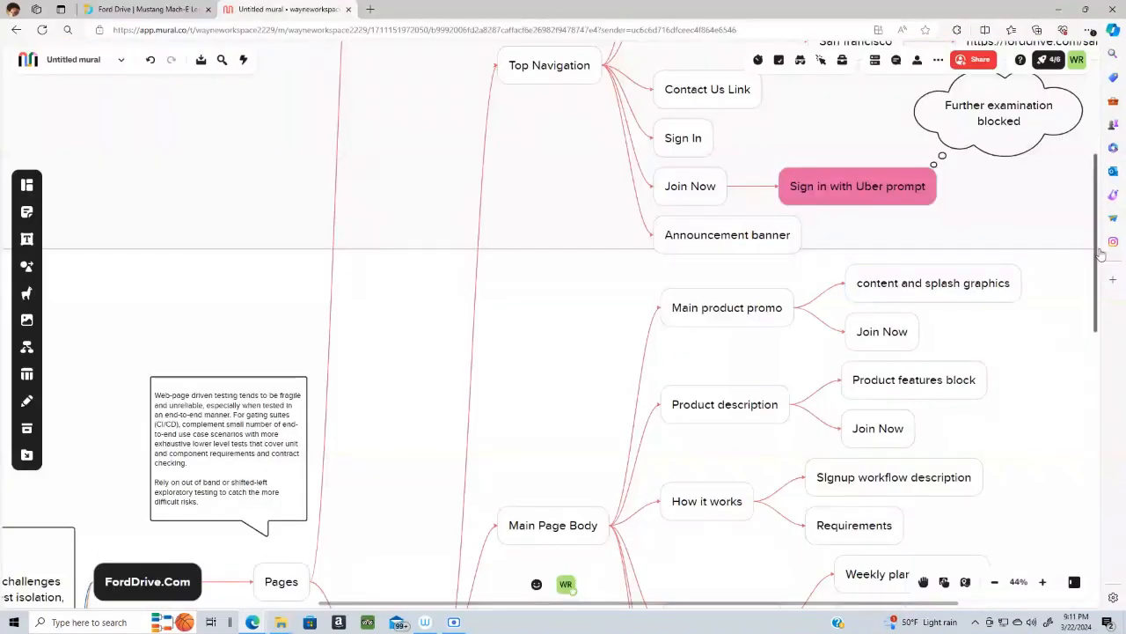
pyautogui.moveTo(1096, 248); pyautogui.dragTo(1114, 211)
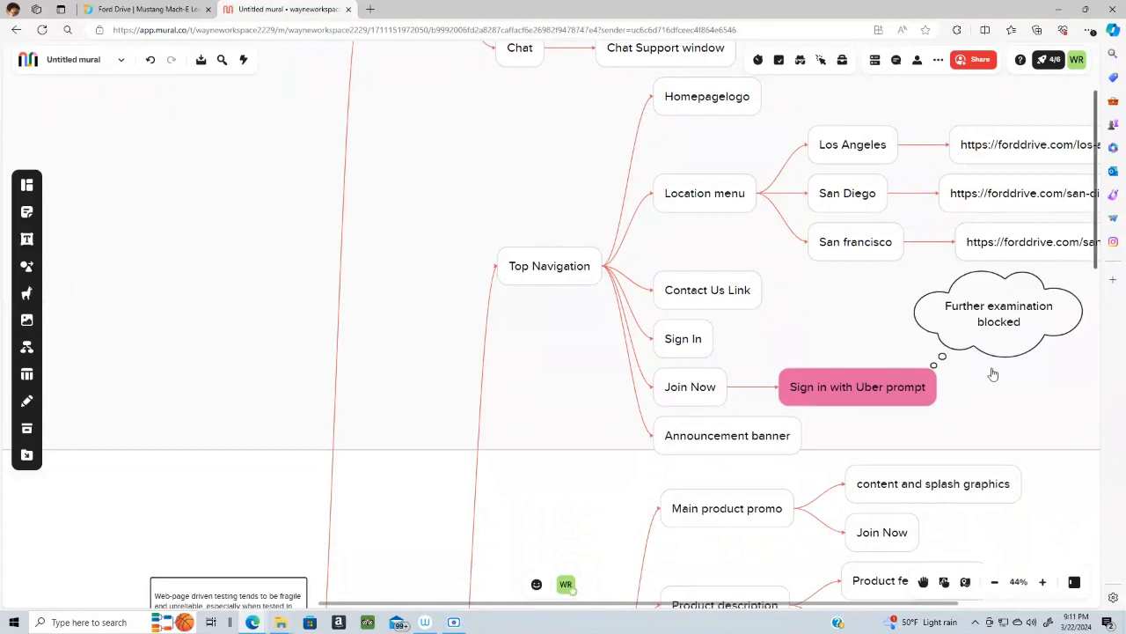
pyautogui.moveTo(791, 607); pyautogui.dragTo(831, 609)
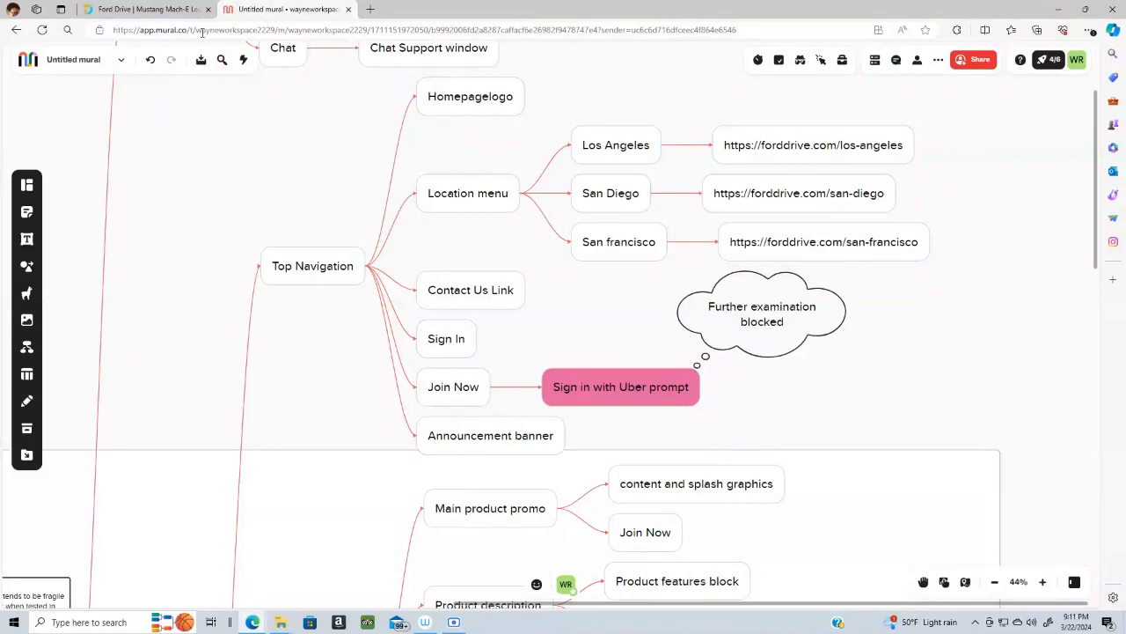
# Switch to the Ford Drive site and open its Los Angeles location page
pyautogui.click(162, 12)
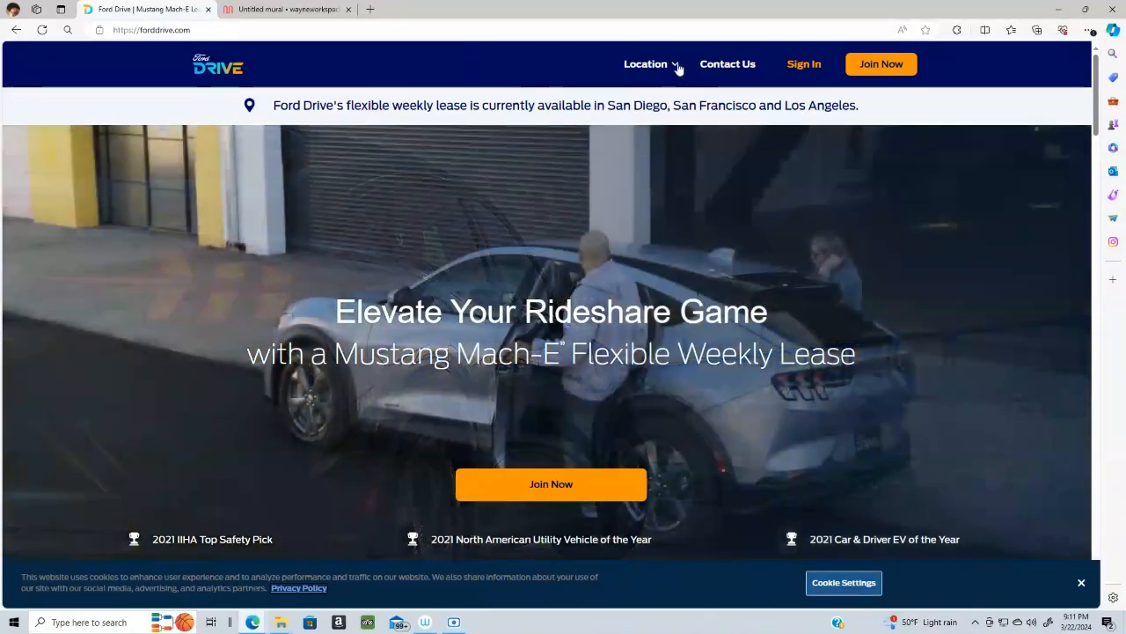
pyautogui.click(677, 67)
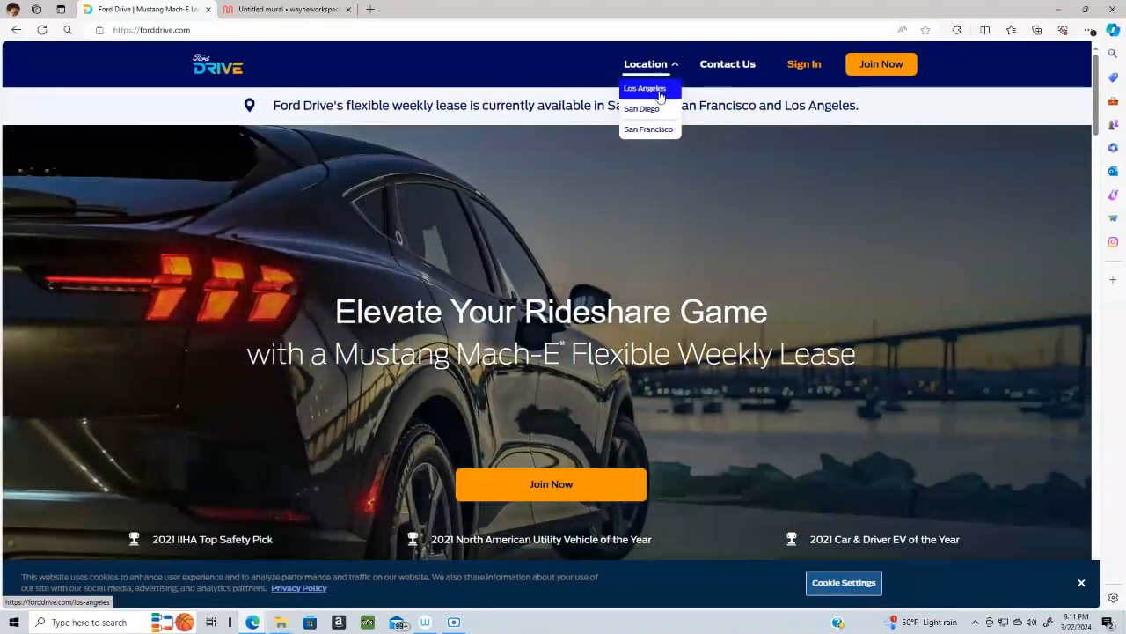
pyautogui.click(658, 93)
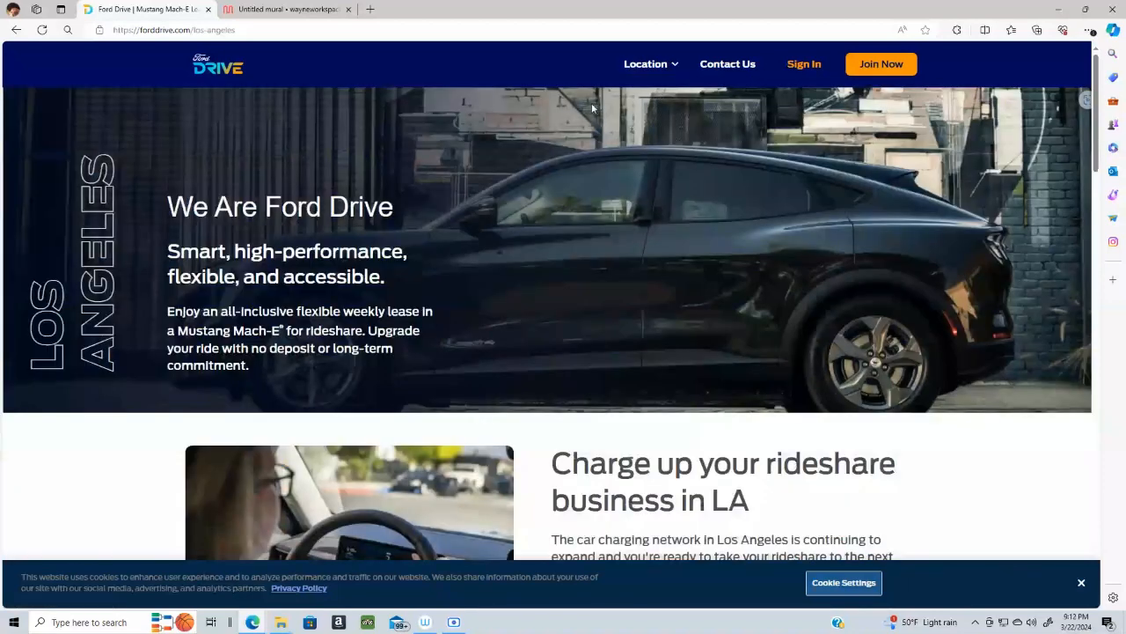
# Check the Los Angeles page's web address against the URL node under Location menu in the mind map
pyautogui.click(161, 31)
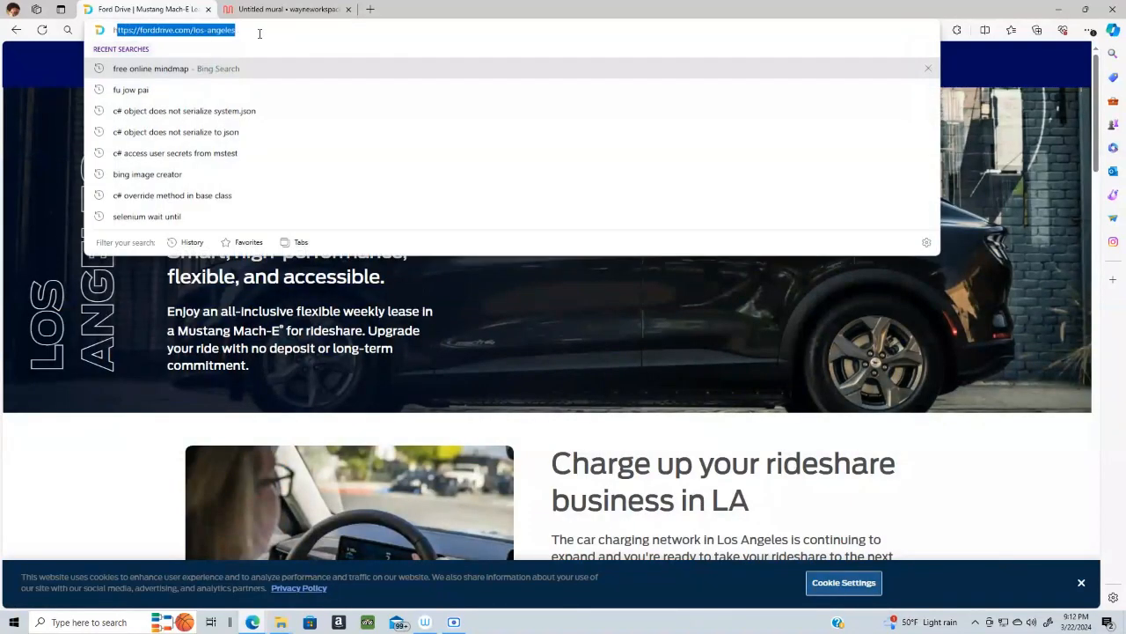
pyautogui.click(170, 36)
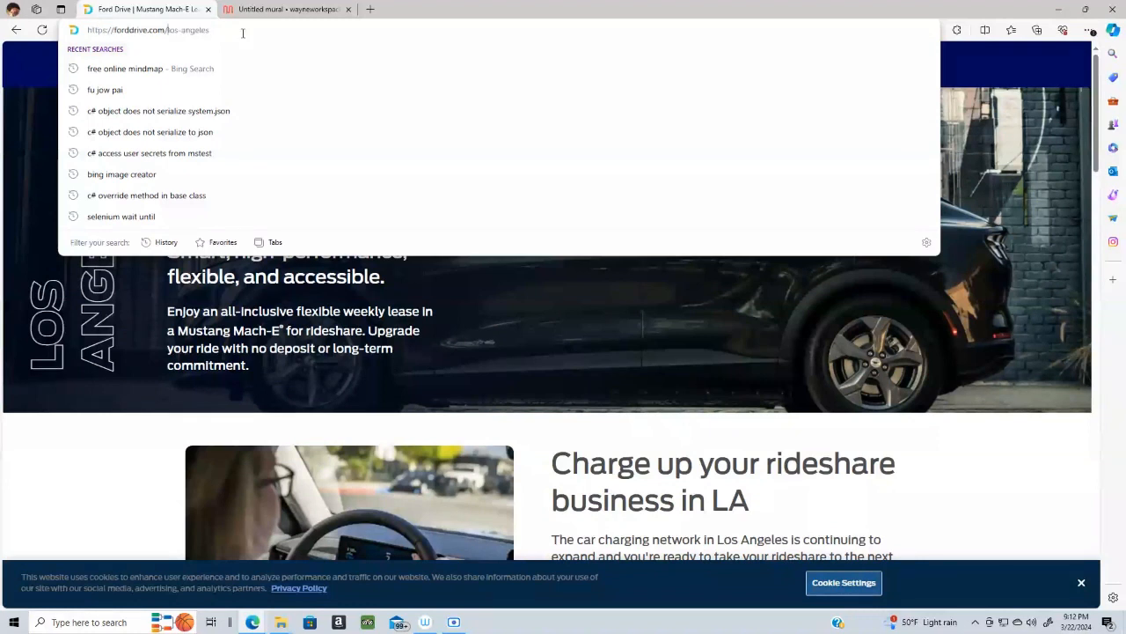
pyautogui.doubleClick(190, 31)
pyautogui.click(181, 31)
pyautogui.click(288, 13)
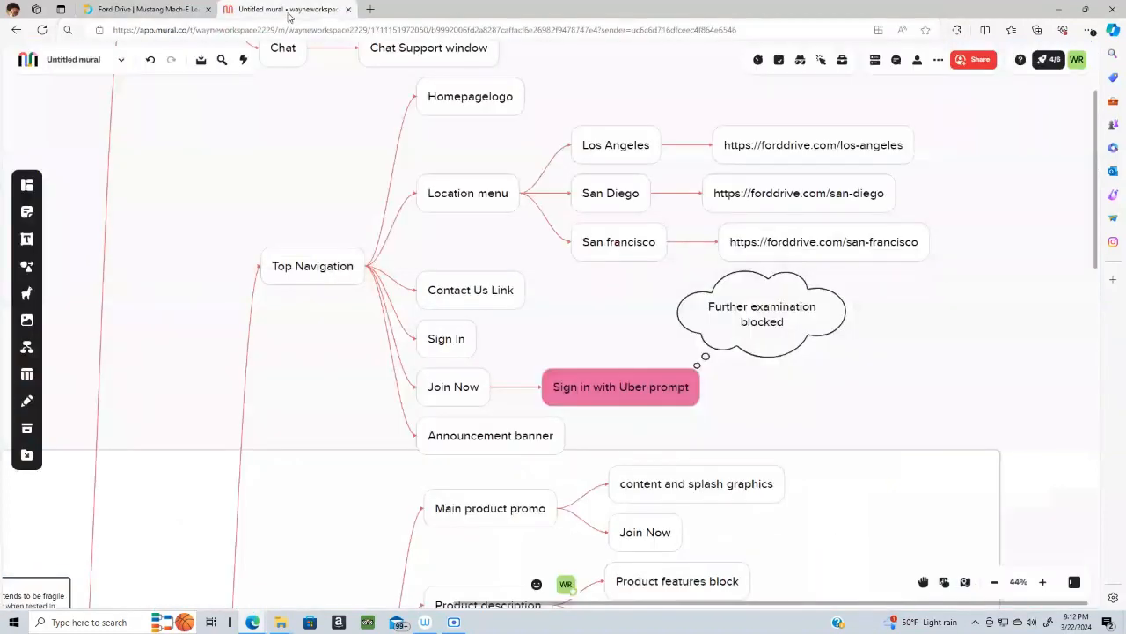
pyautogui.click(156, 12)
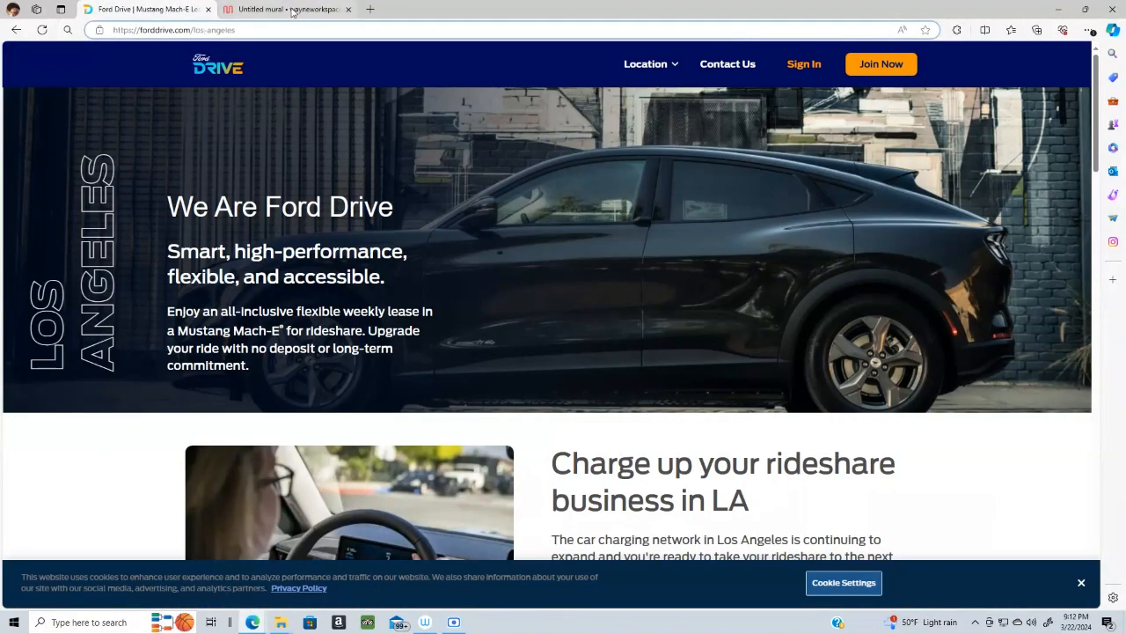
pyautogui.click(293, 11)
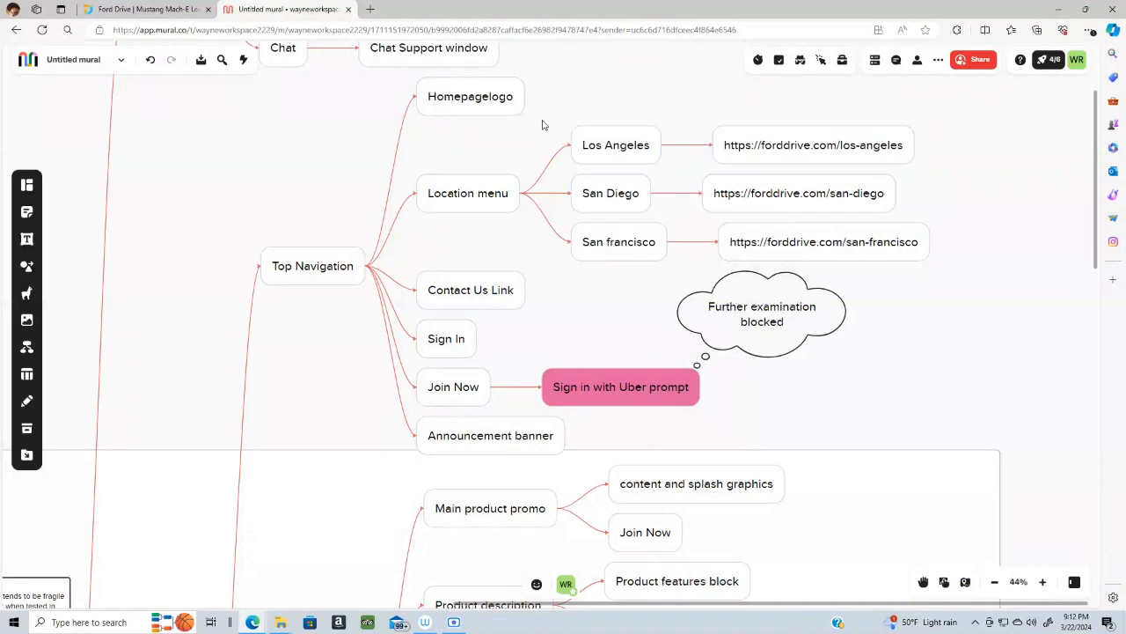
# Switch from the mind map to the Ford Drive site and examine the cities under its Location menu
pyautogui.moveTo(542, 125); pyautogui.dragTo(528, 143)
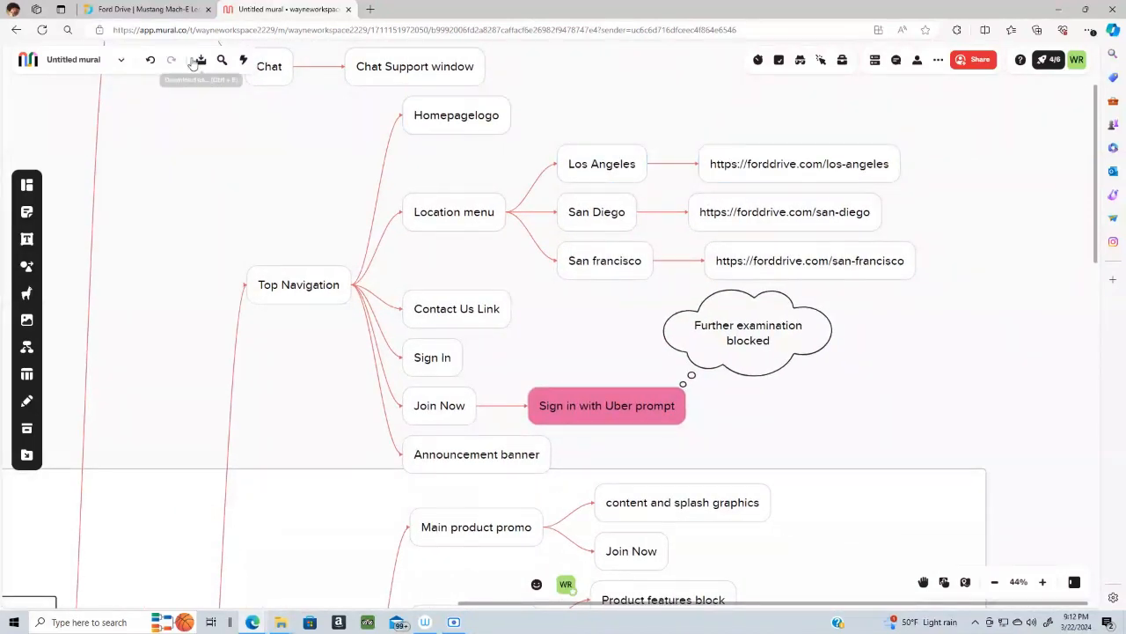
pyautogui.click(152, 13)
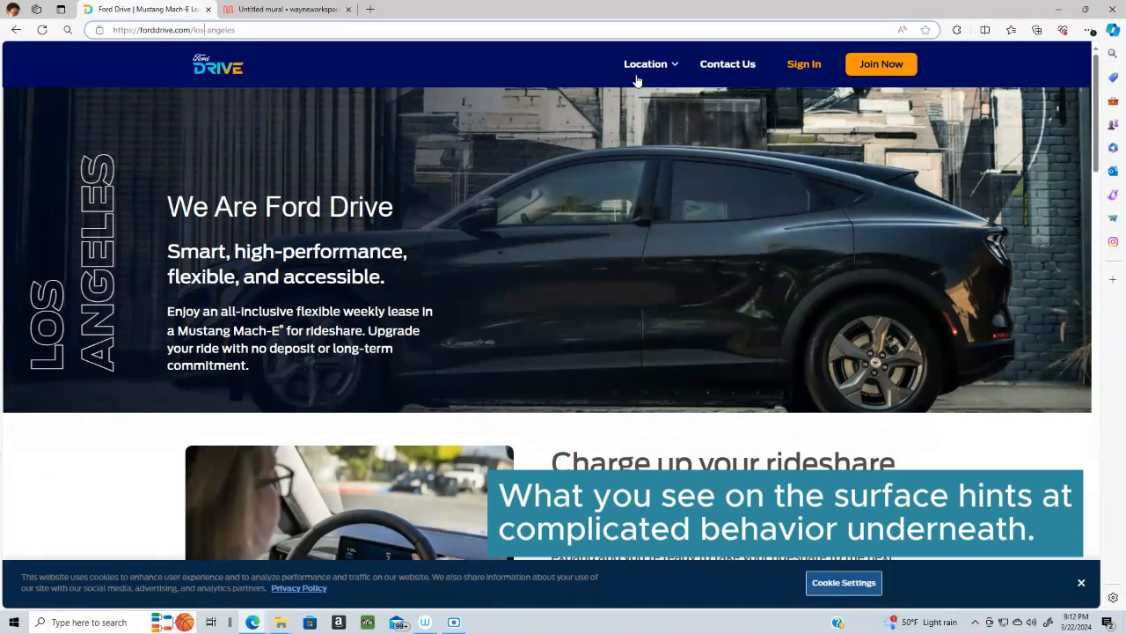
pyautogui.click(674, 69)
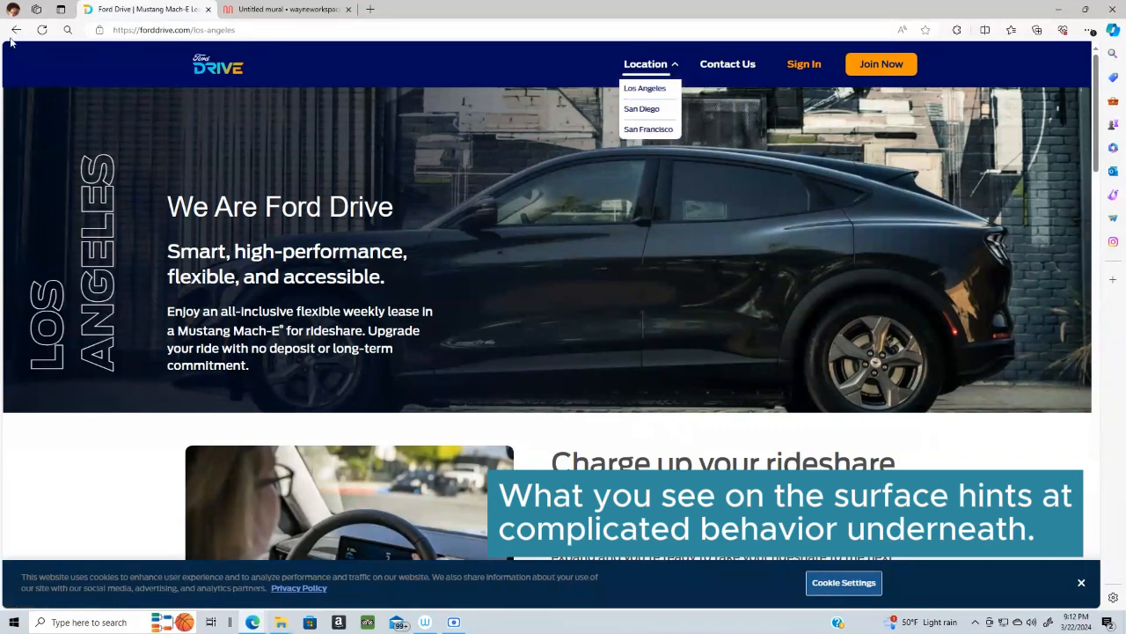
# Go to the Ford Drive homepage and open the Los Angeles location page to examine how its web address changes
pyautogui.click(279, 61)
pyautogui.click(198, 71)
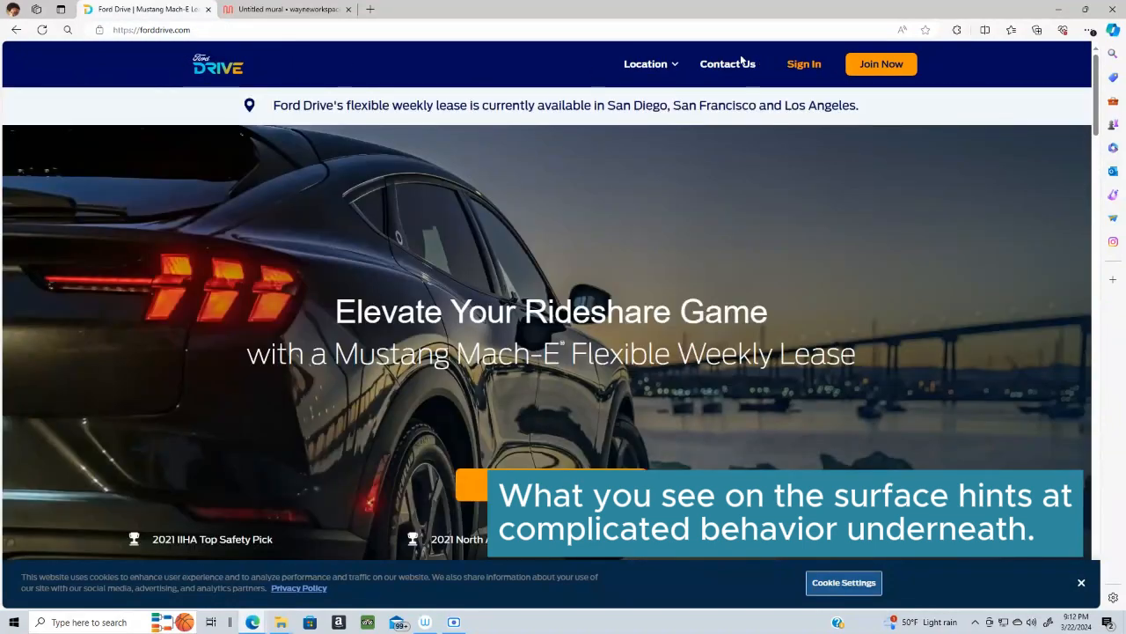
pyautogui.click(674, 66)
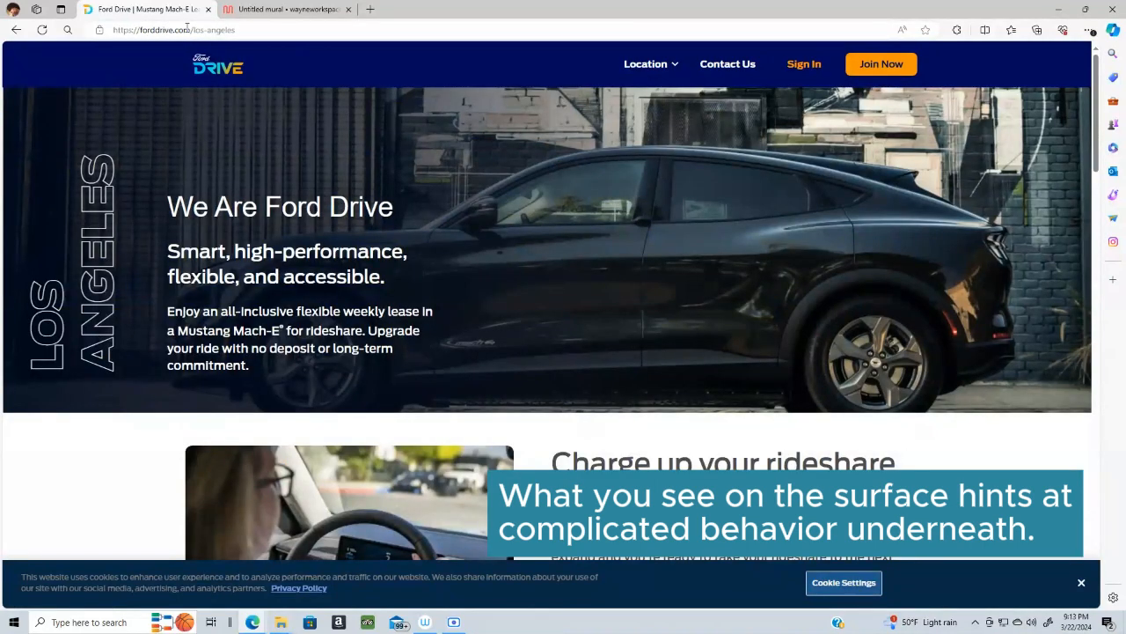
# Replace los-angeles with san-diego in the web address and load the San Diego location page
pyautogui.moveTo(192, 29); pyautogui.dragTo(313, 34)
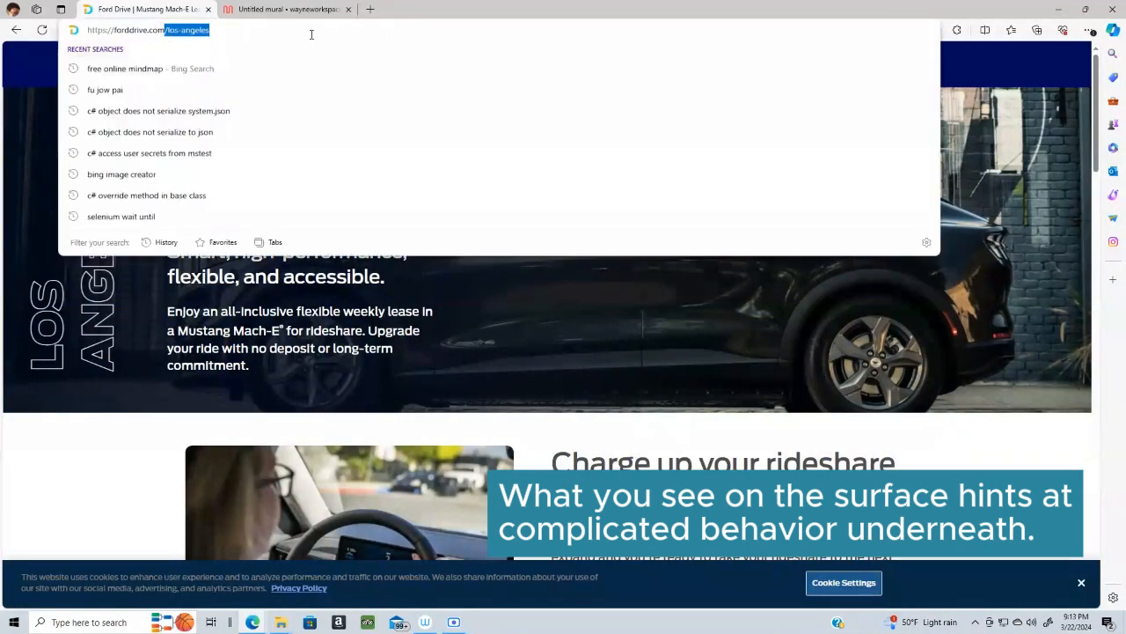
pyautogui.click(211, 32)
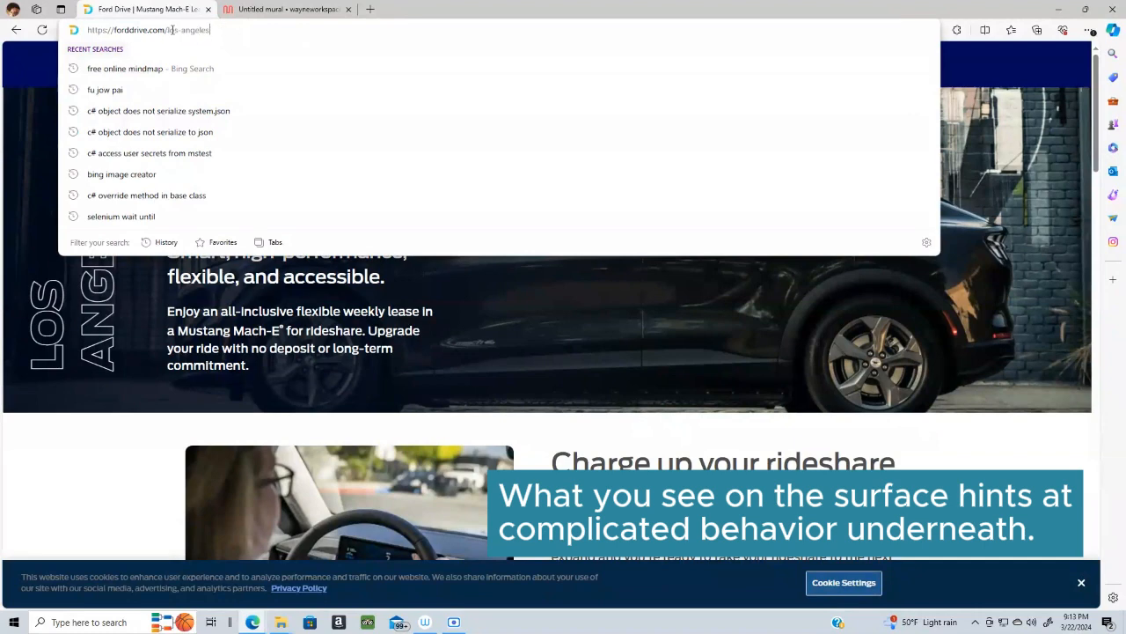
pyautogui.moveTo(166, 30); pyautogui.dragTo(272, 38)
pyautogui.press('BackSpace')
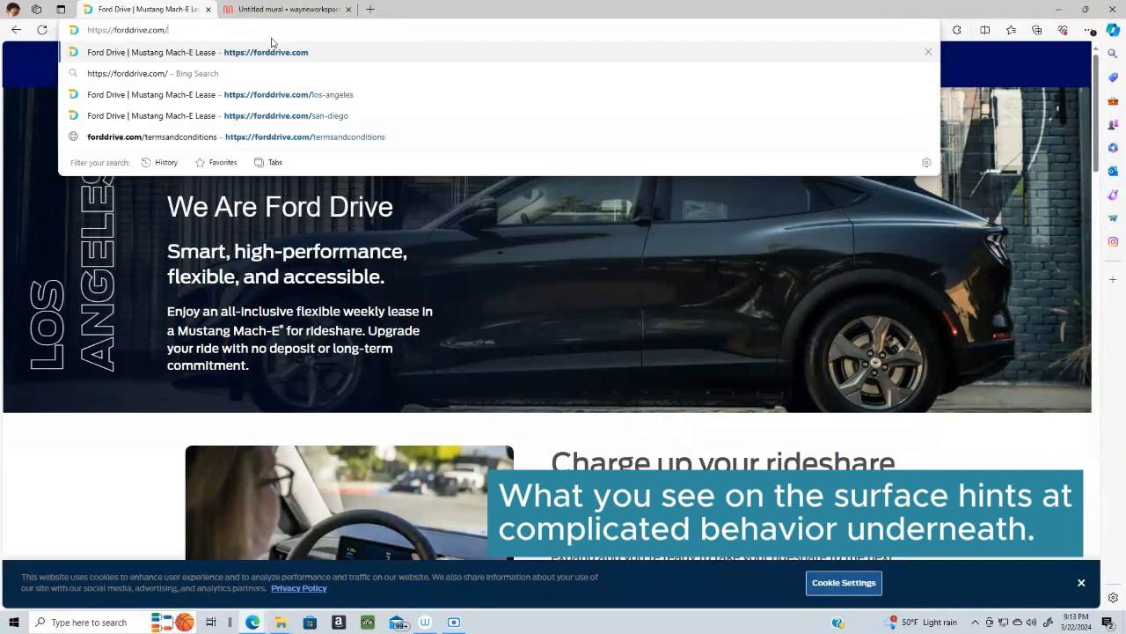
pyautogui.write('san-de')
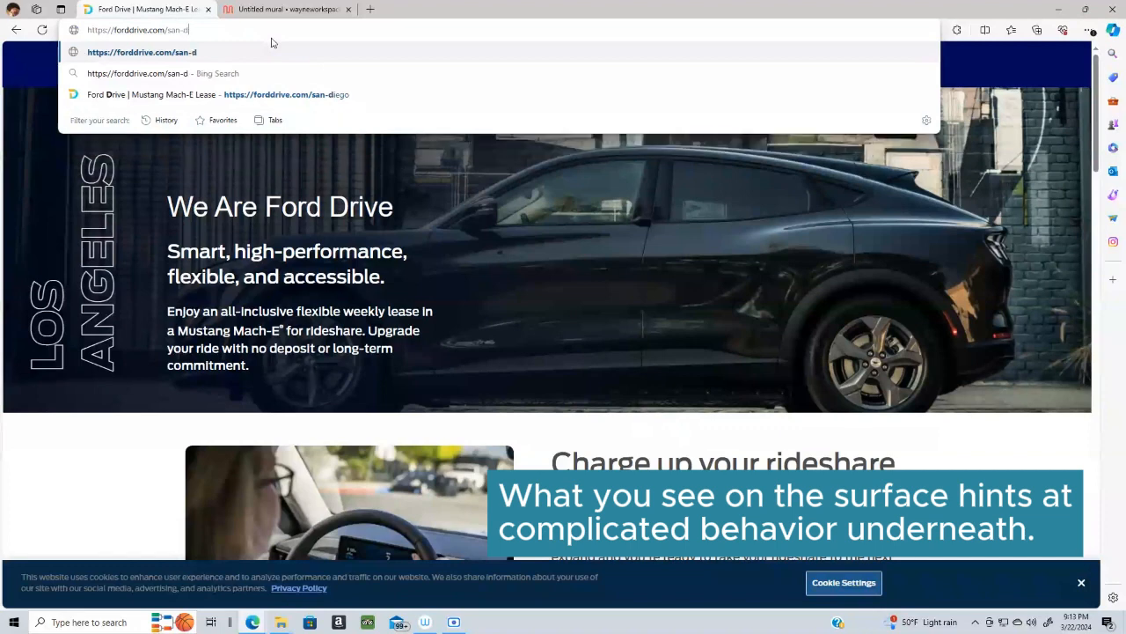
pyautogui.press('BackSpace')
pyautogui.write('iego')
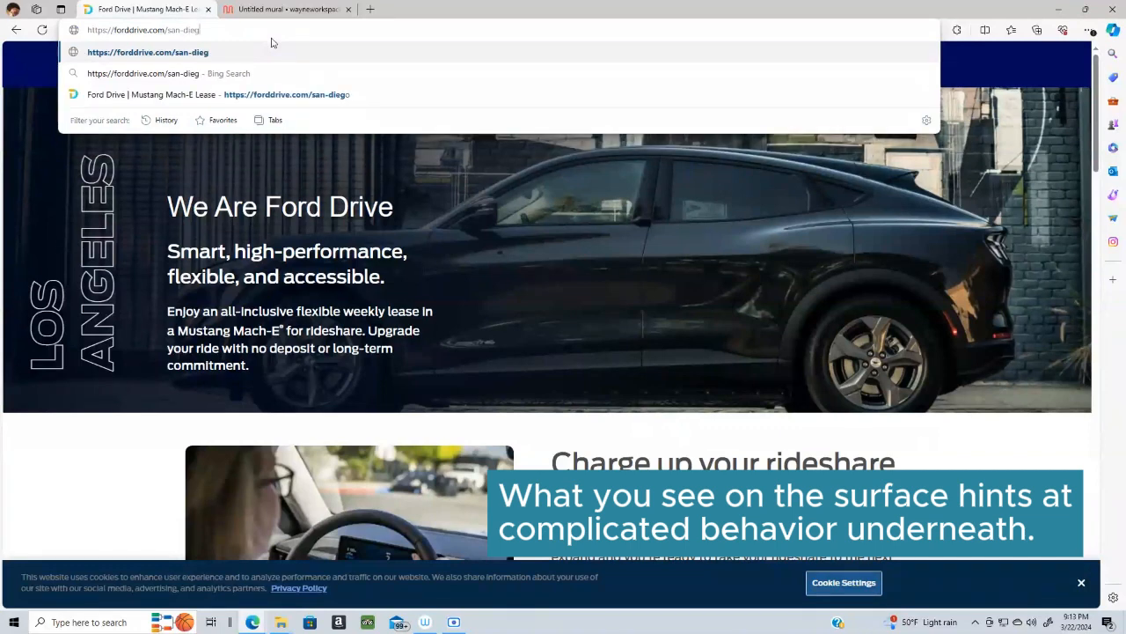
pyautogui.press('Return')
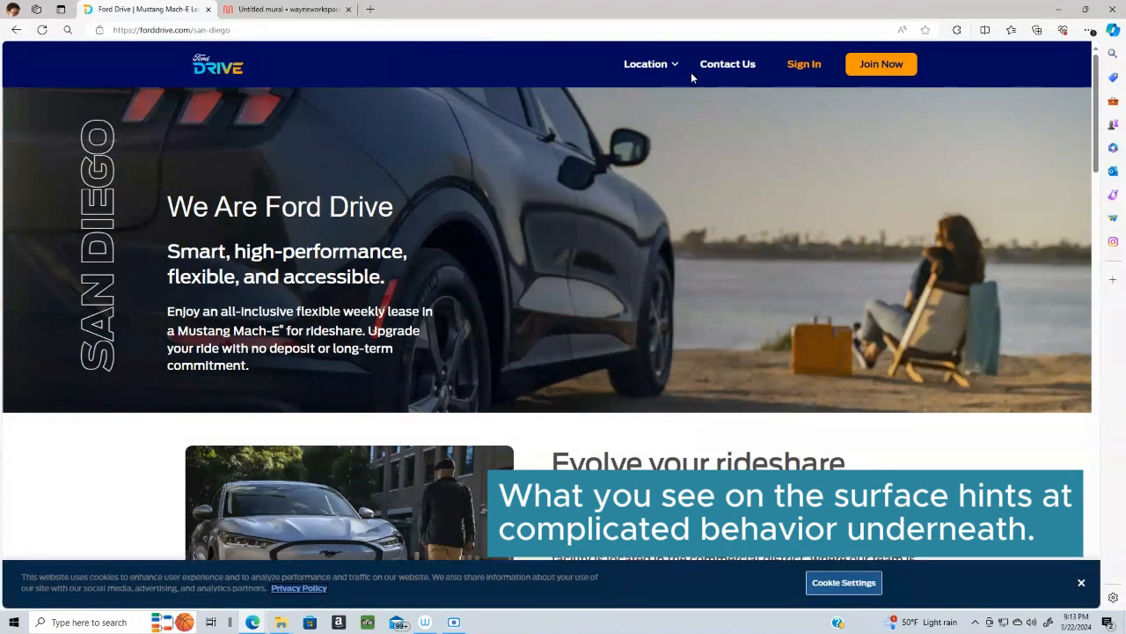
# Open the San Francisco location page through the site's navigation and check the city part of its web address
pyautogui.click(666, 67)
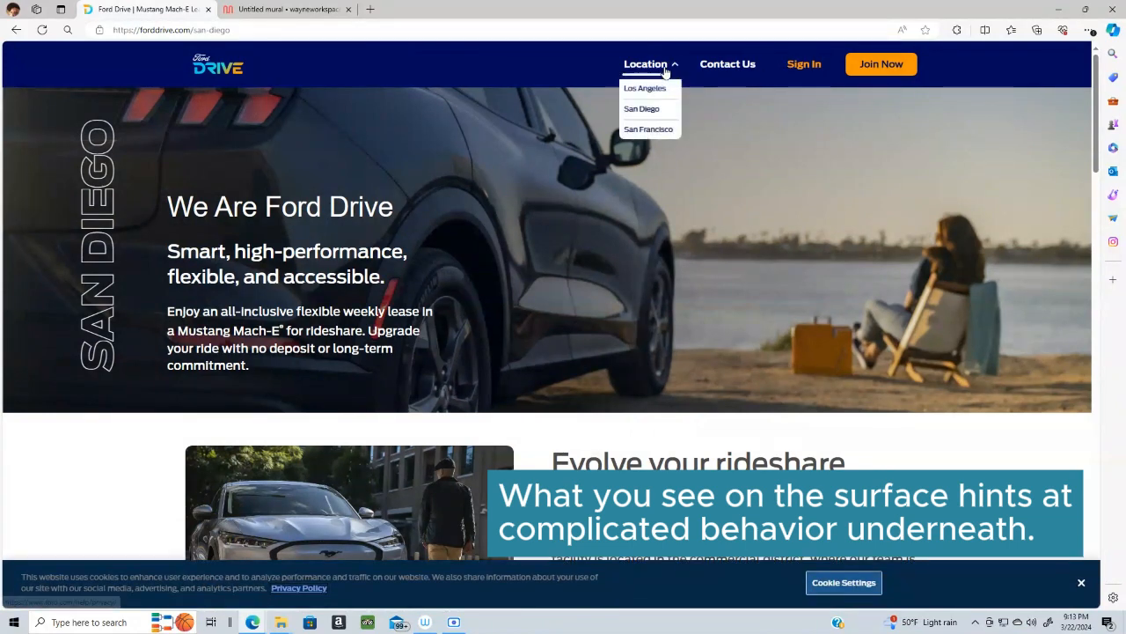
pyautogui.click(657, 132)
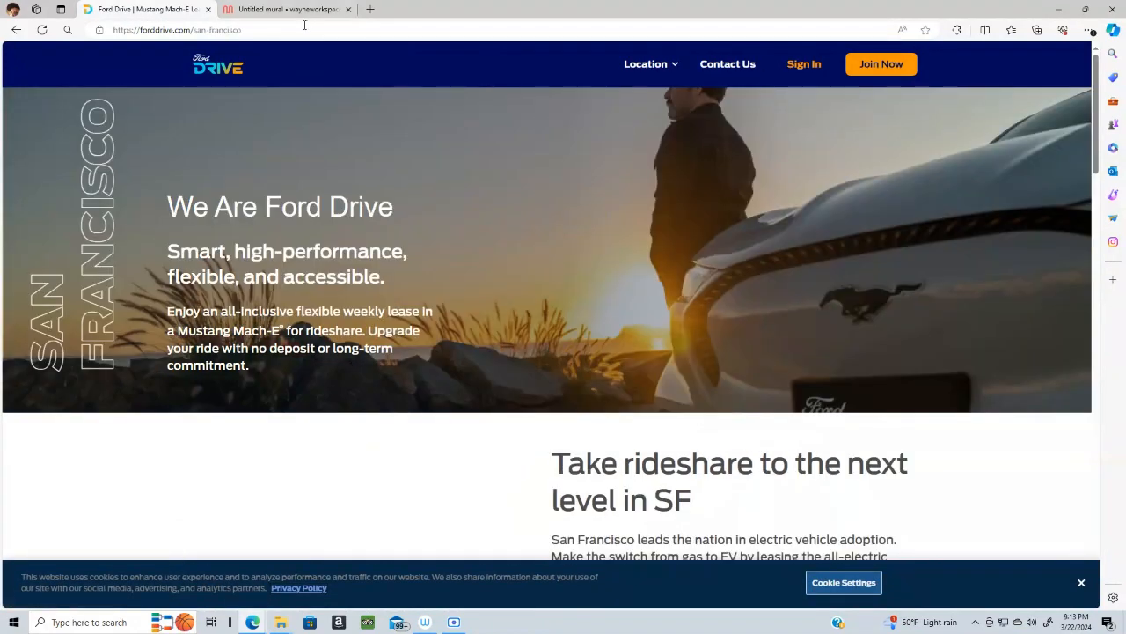
pyautogui.doubleClick(201, 29)
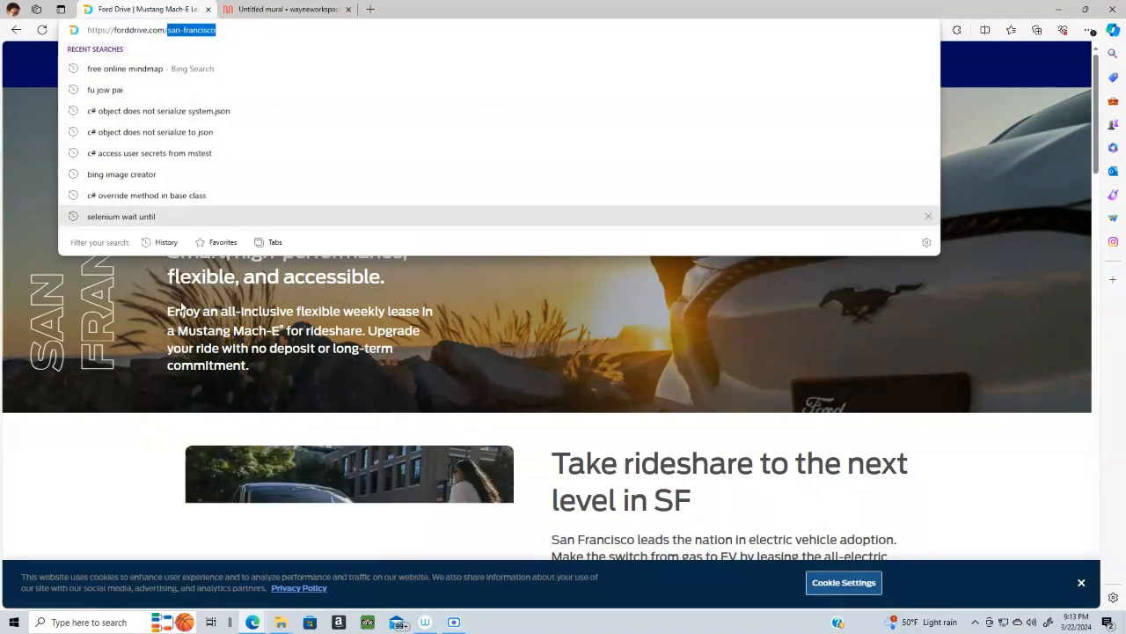
pyautogui.click(650, 295)
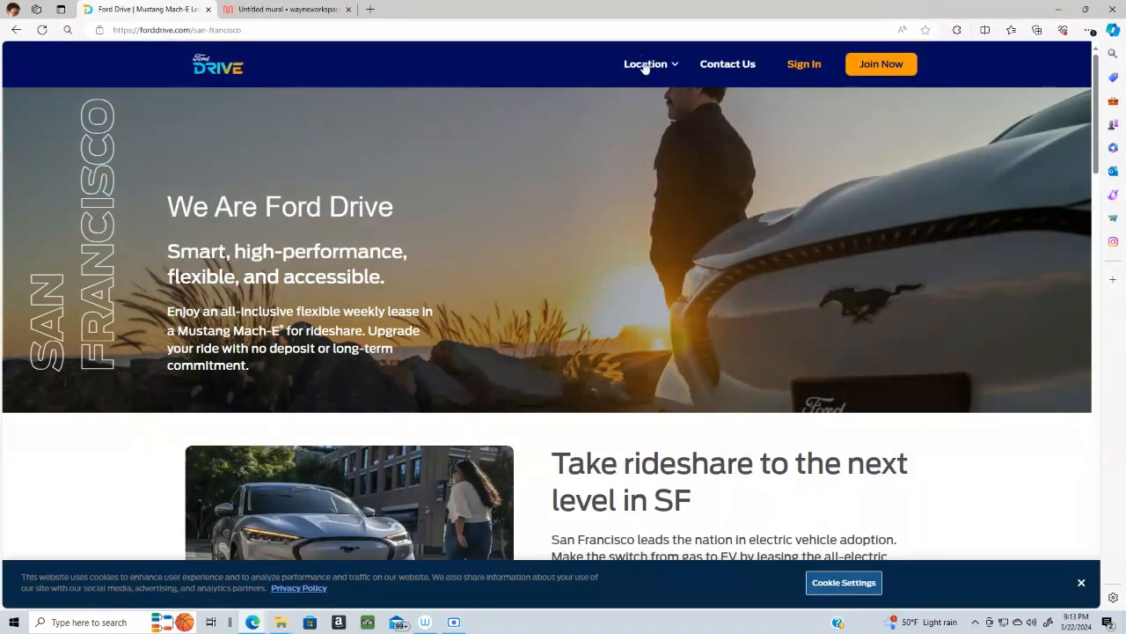
# Inspect the HTML of the Location menu label and of the Los Angeles link in its dropdown
pyautogui.rightClick(649, 68)
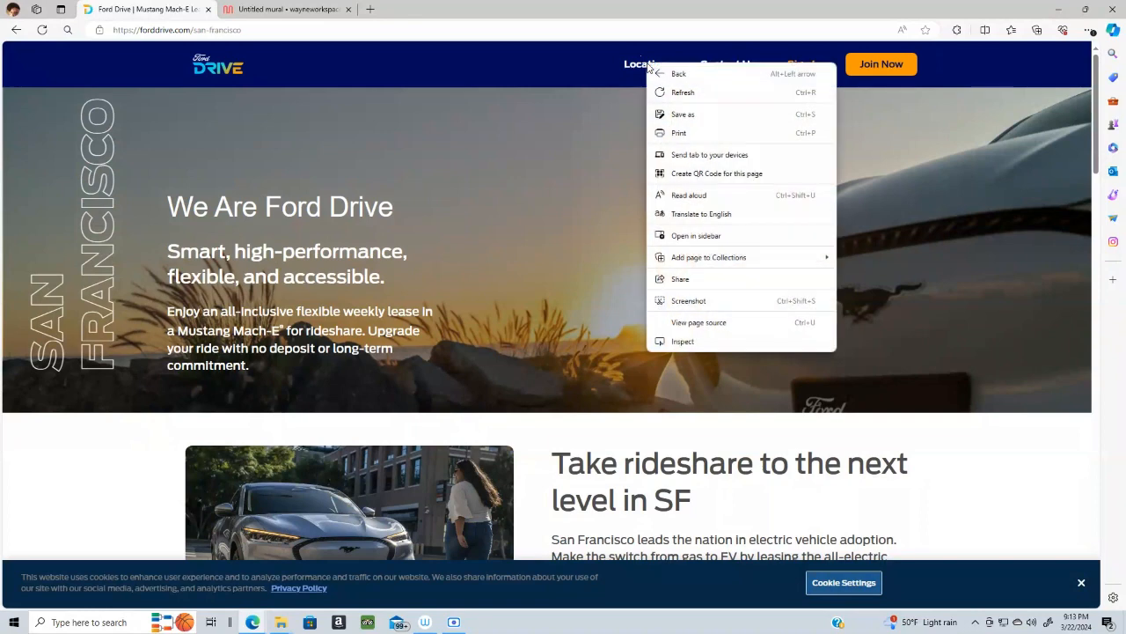
pyautogui.click(691, 342)
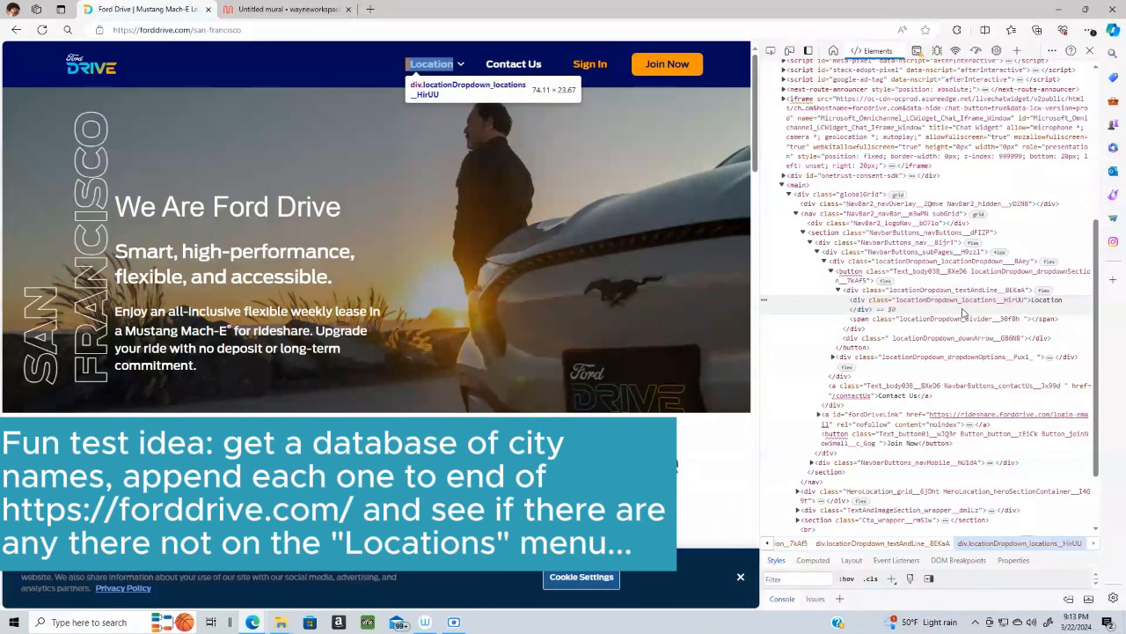
pyautogui.click(461, 72)
pyautogui.rightClick(442, 91)
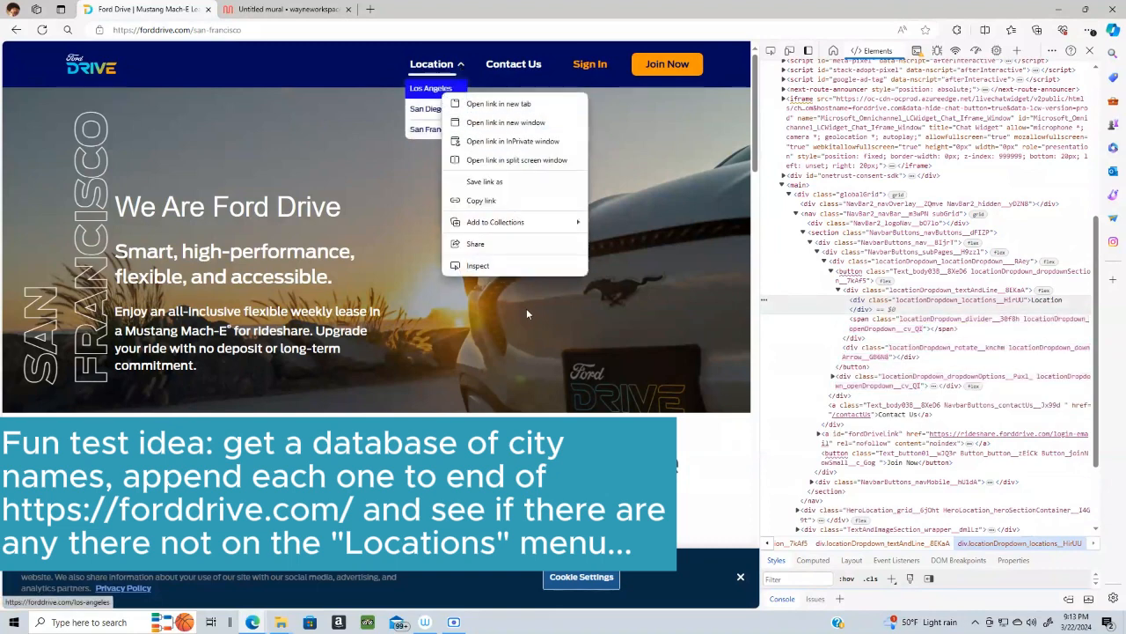
pyautogui.click(505, 265)
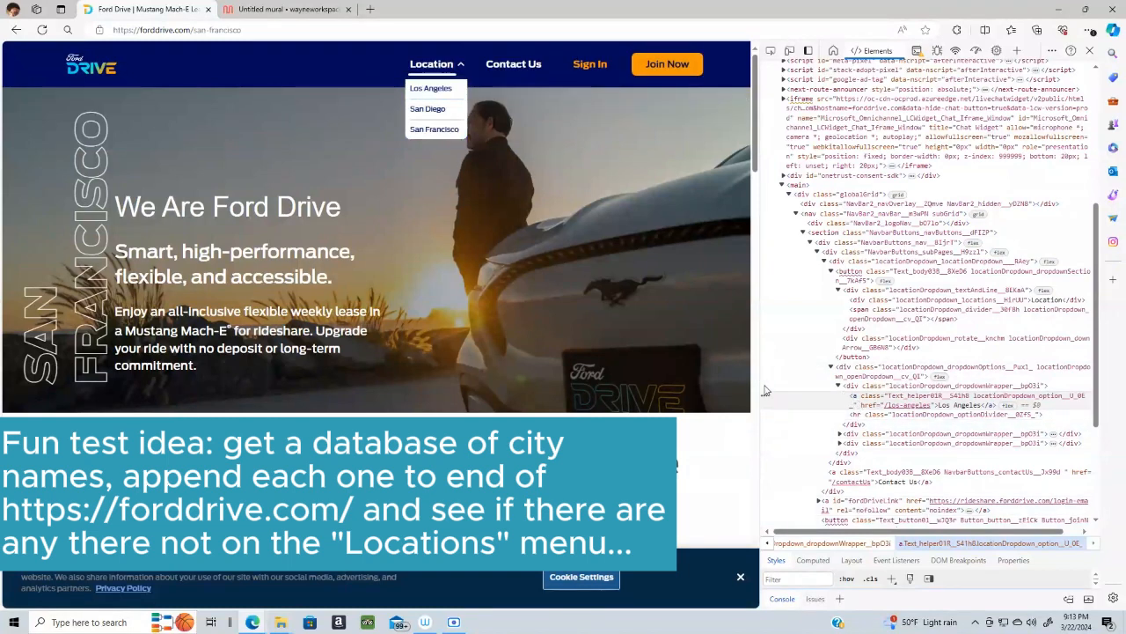
# Resize the developer tools pane and expand the Location menu to examine the HTML of its dropdown options
pyautogui.scroll(-4, 760, 387)
pyautogui.scroll(-3, 762, 390)
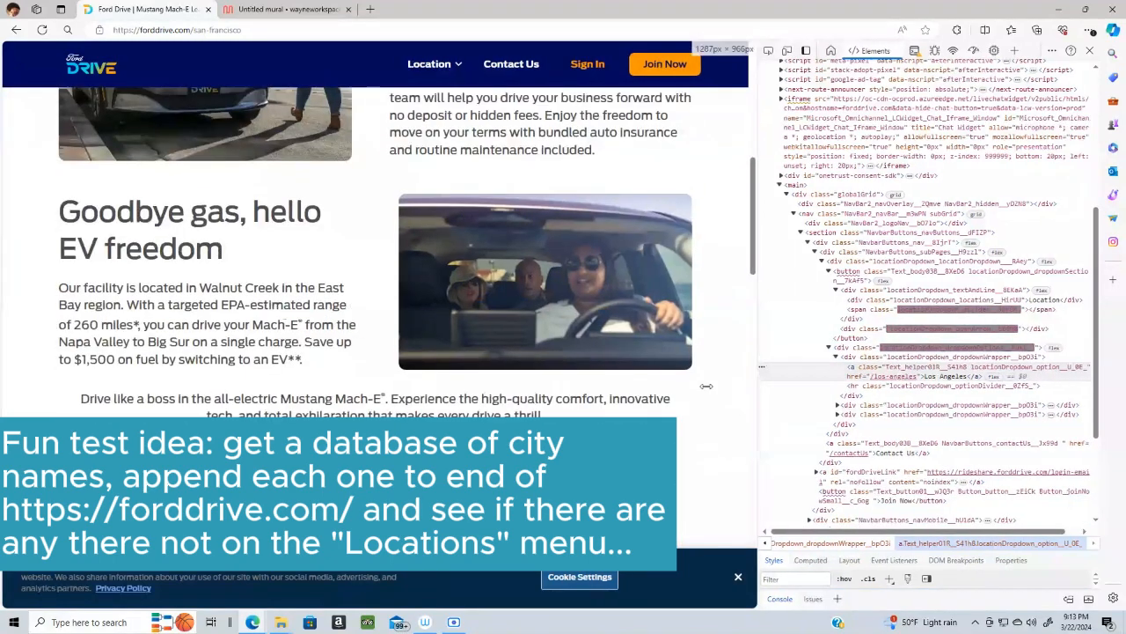
pyautogui.moveTo(761, 389); pyautogui.dragTo(546, 399)
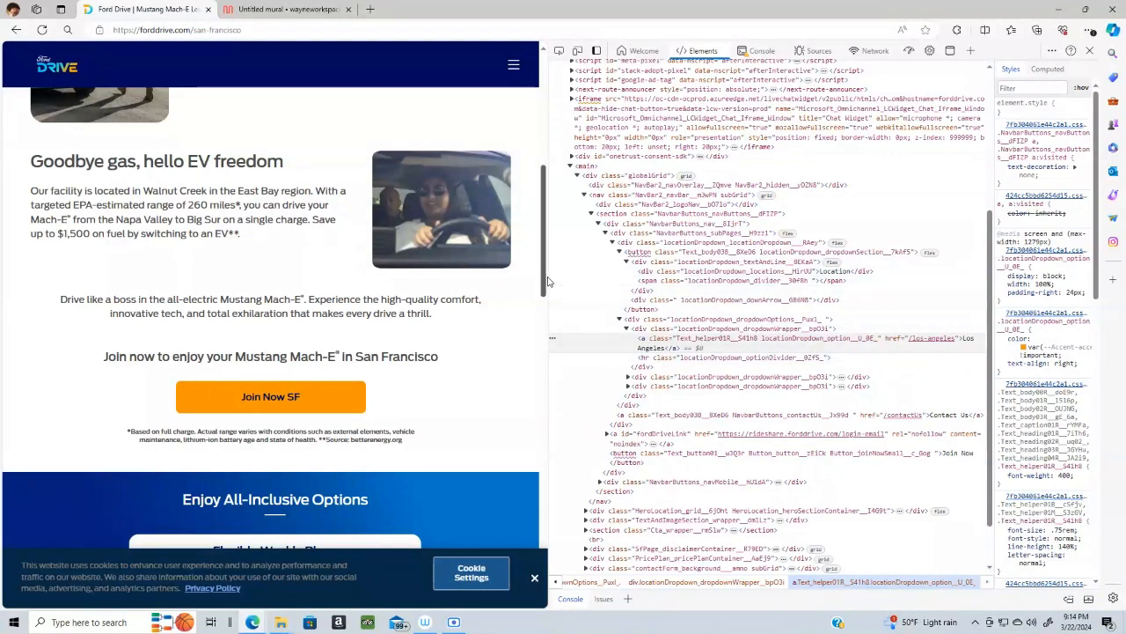
pyautogui.moveTo(547, 281); pyautogui.dragTo(810, 278)
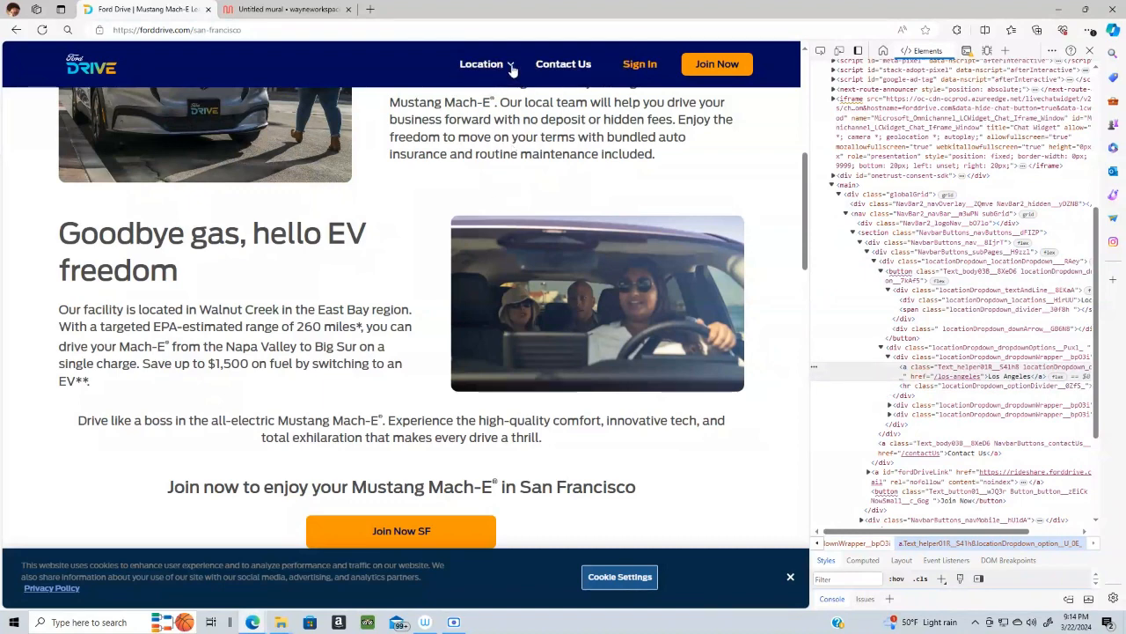
pyautogui.click(511, 66)
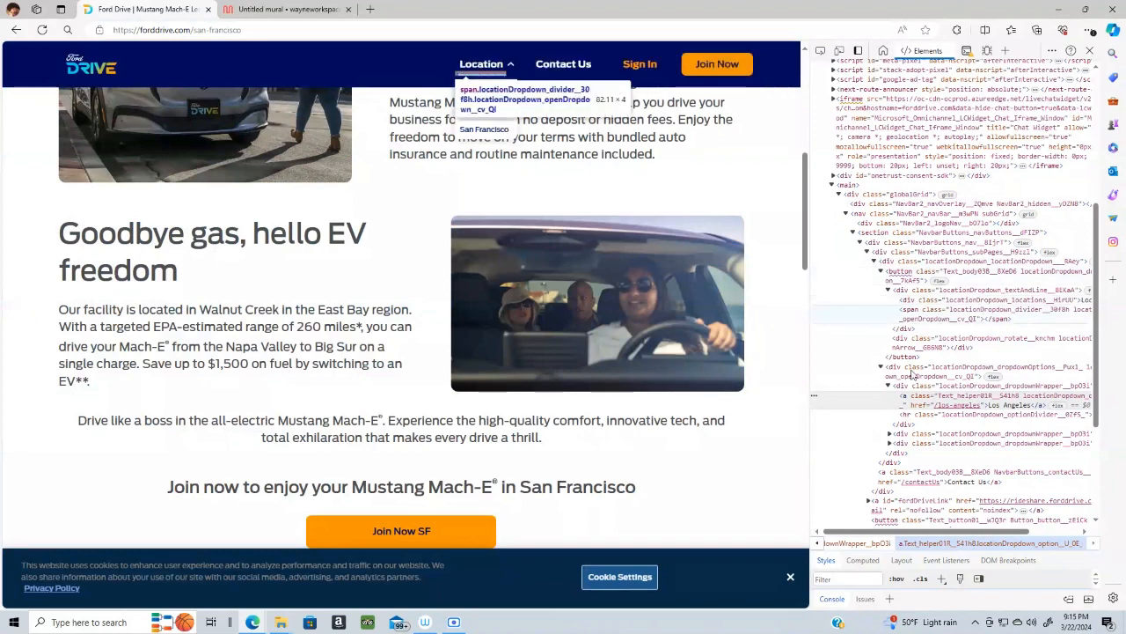
# Examine the San Francisco page's web address against the Location dropdown, and close the dropdown
pyautogui.click(193, 31)
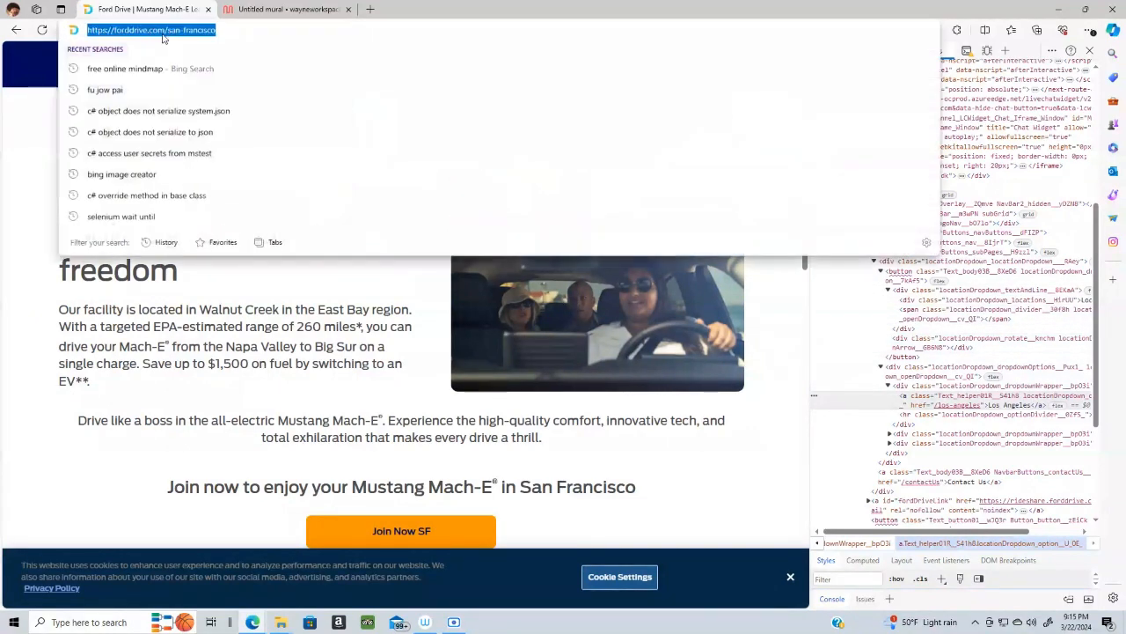
pyautogui.click(213, 29)
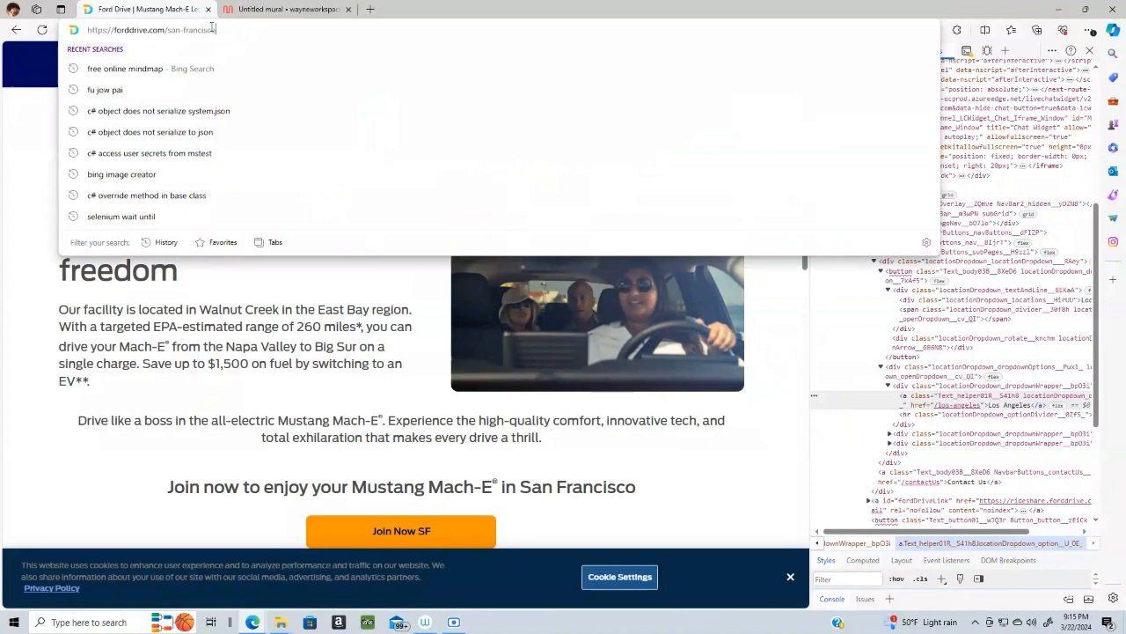
pyautogui.click(162, 11)
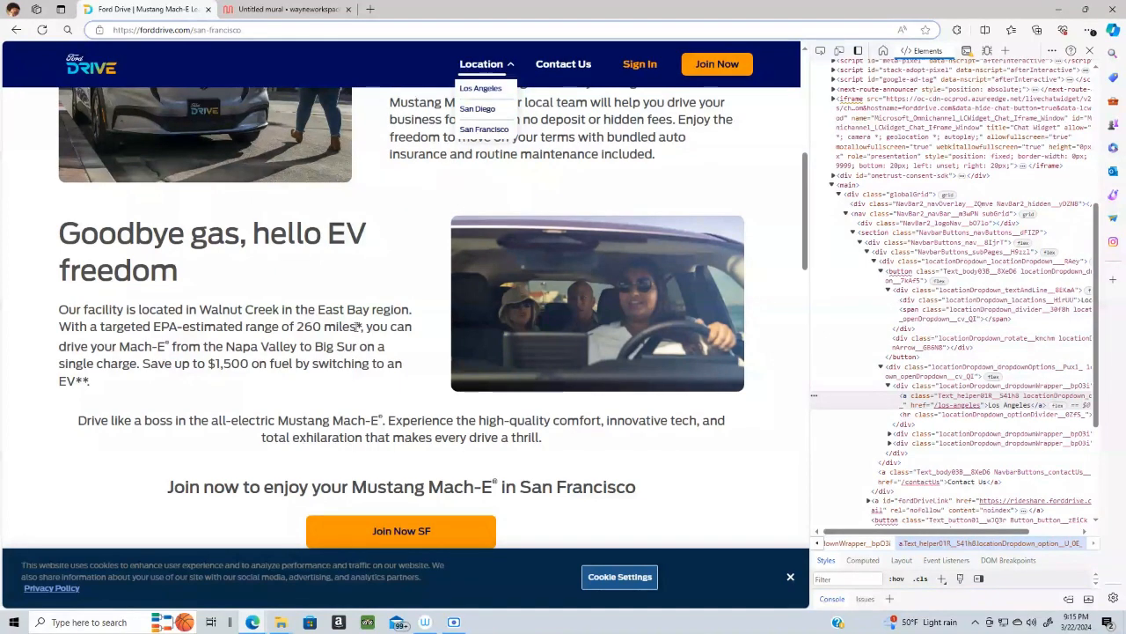
pyautogui.click(356, 327)
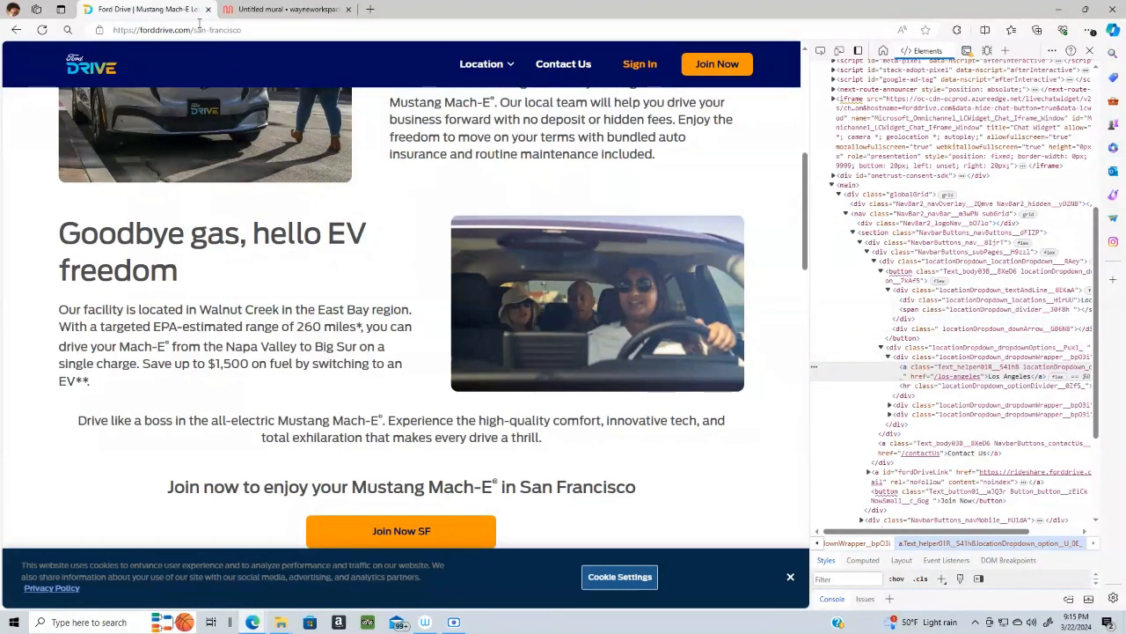
pyautogui.moveTo(193, 33); pyautogui.dragTo(325, 35)
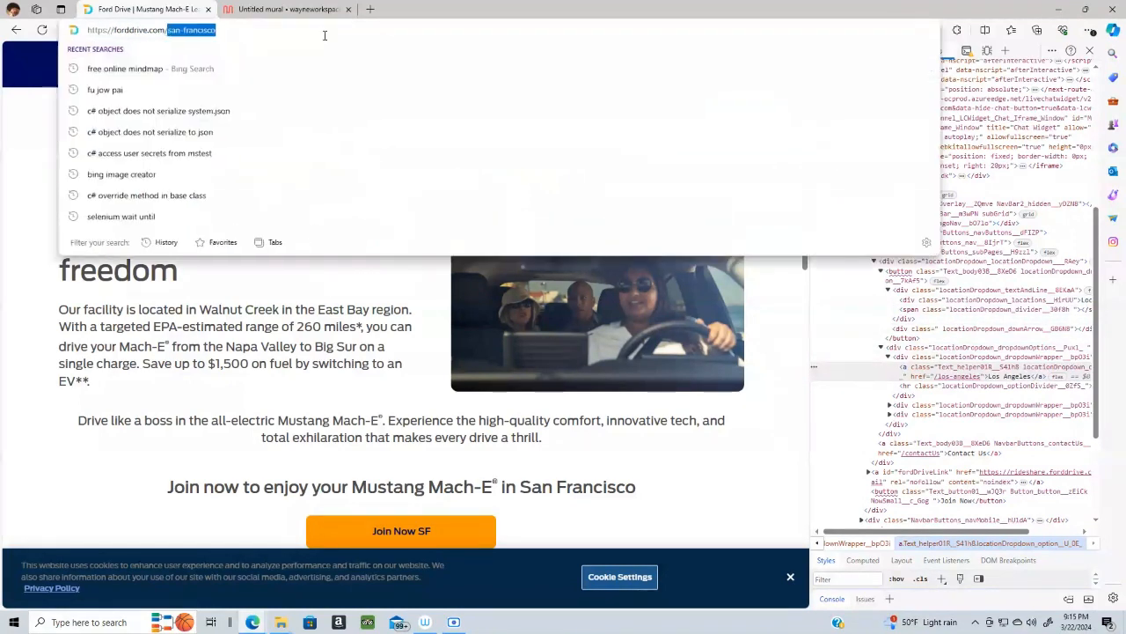
pyautogui.write('seattle')
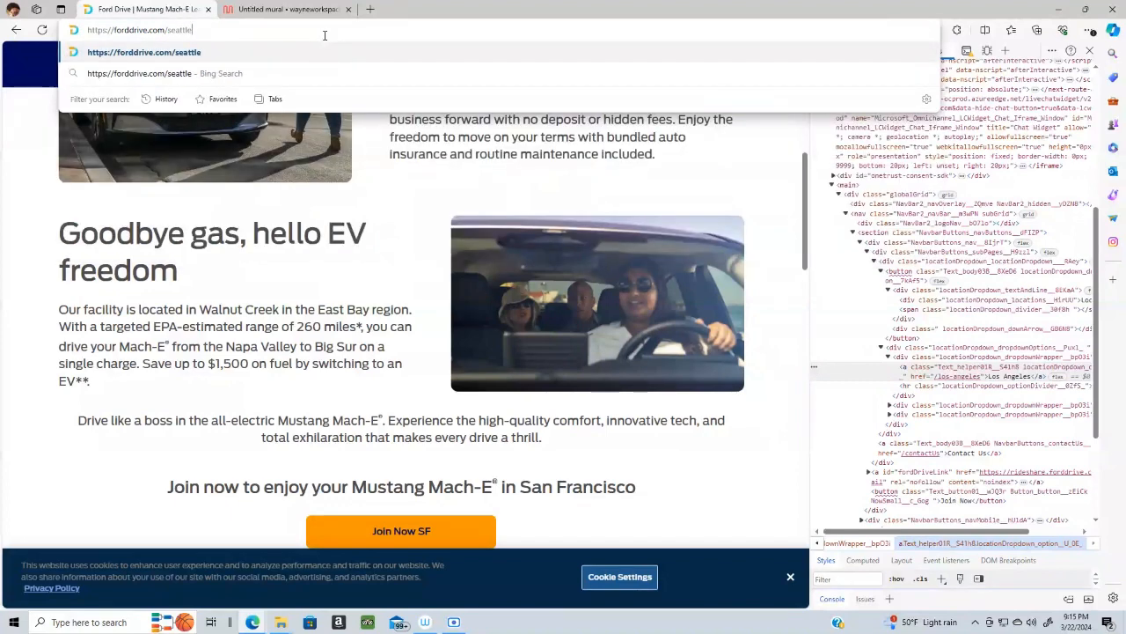
pyautogui.press('Return')
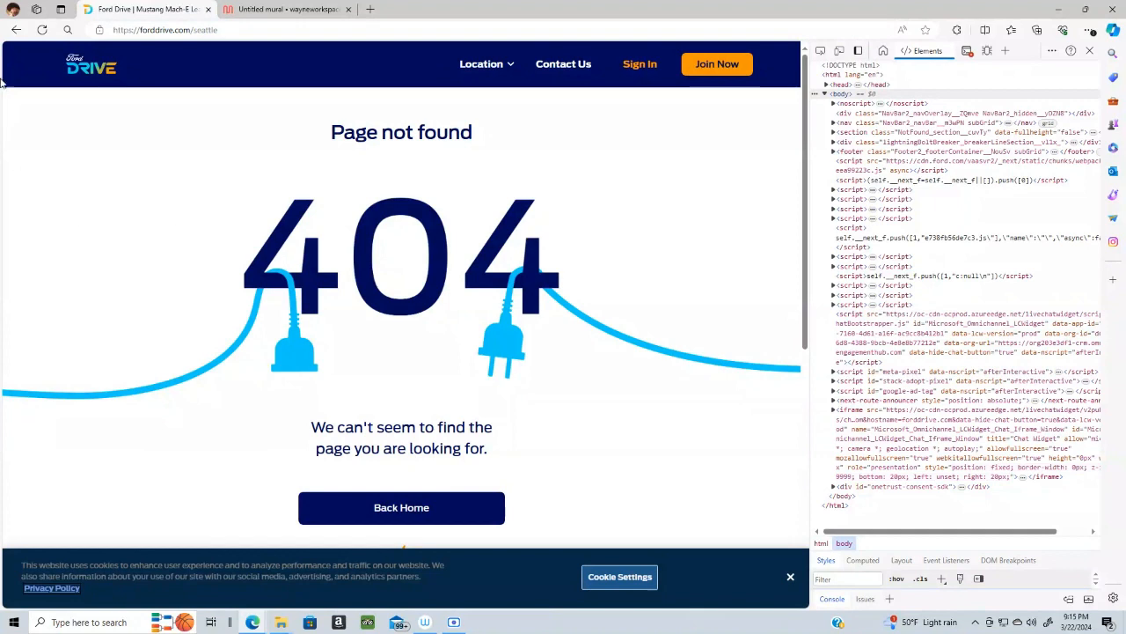
pyautogui.click(16, 30)
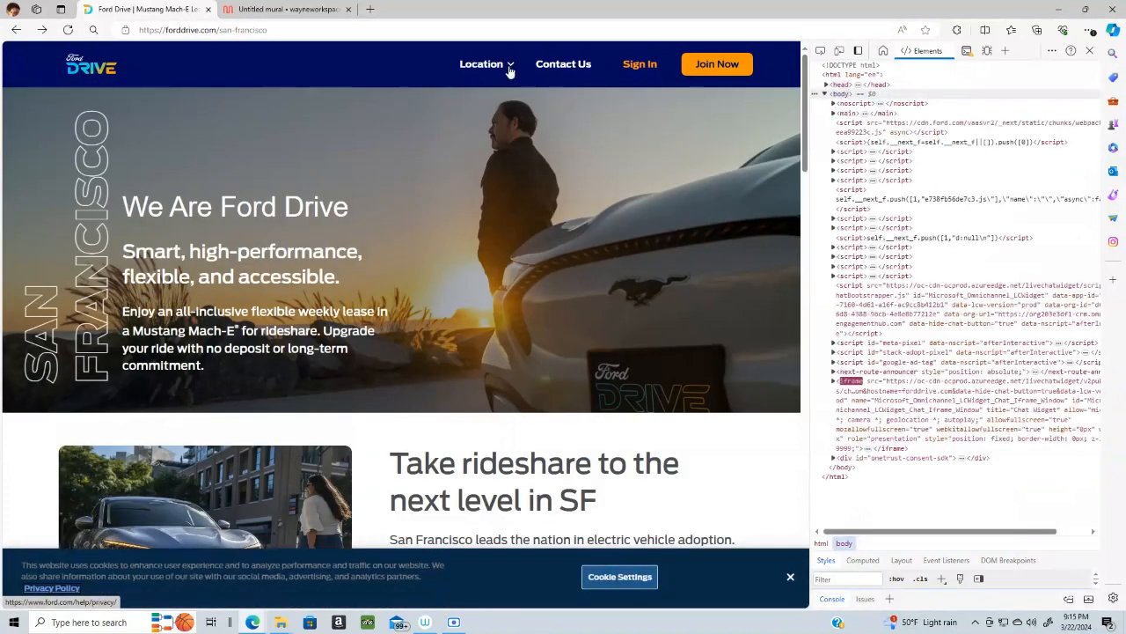
# Inspect the San Francisco link in the Location menu and compare its href with the city part of the page's web address
pyautogui.click(510, 69)
pyautogui.rightClick(487, 132)
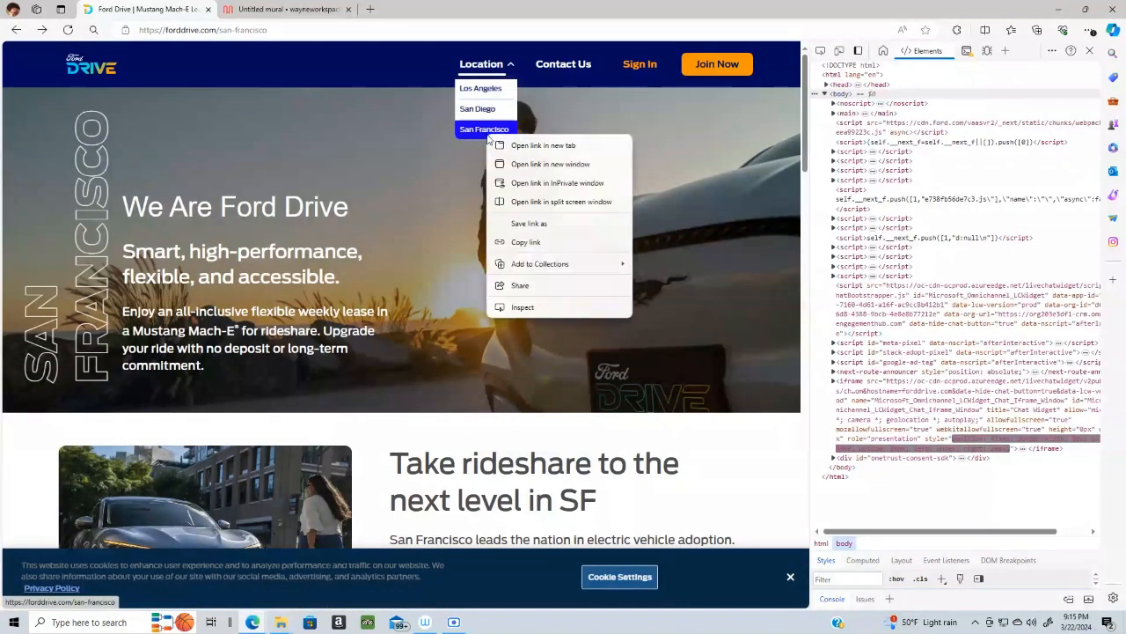
pyautogui.click(521, 144)
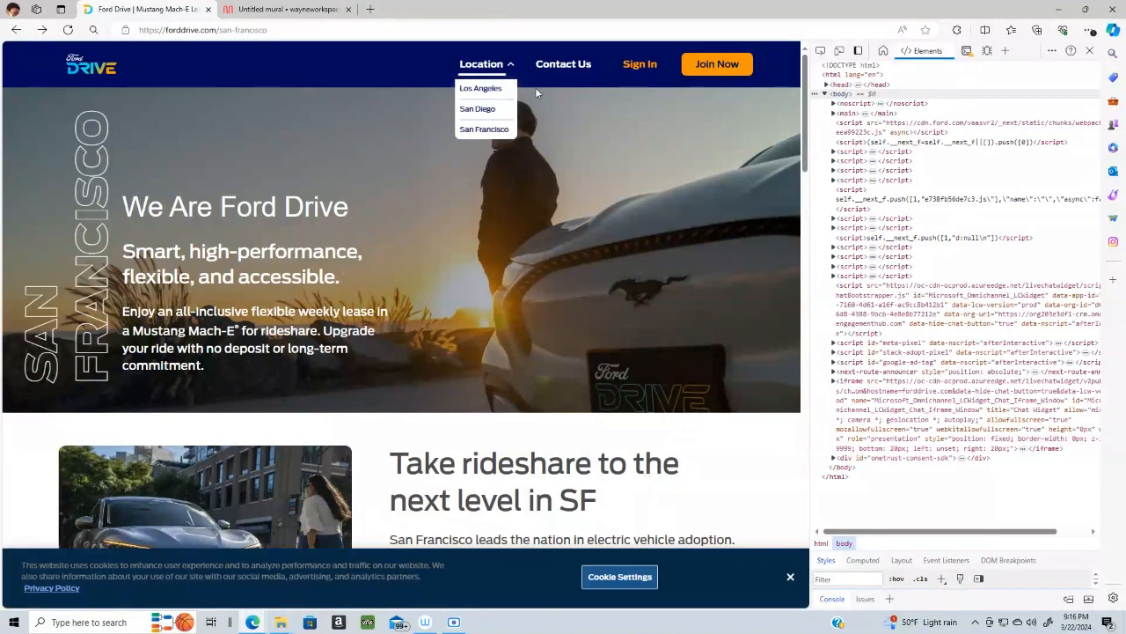
pyautogui.click(508, 70)
pyautogui.click(510, 71)
pyautogui.rightClick(489, 132)
pyautogui.click(528, 302)
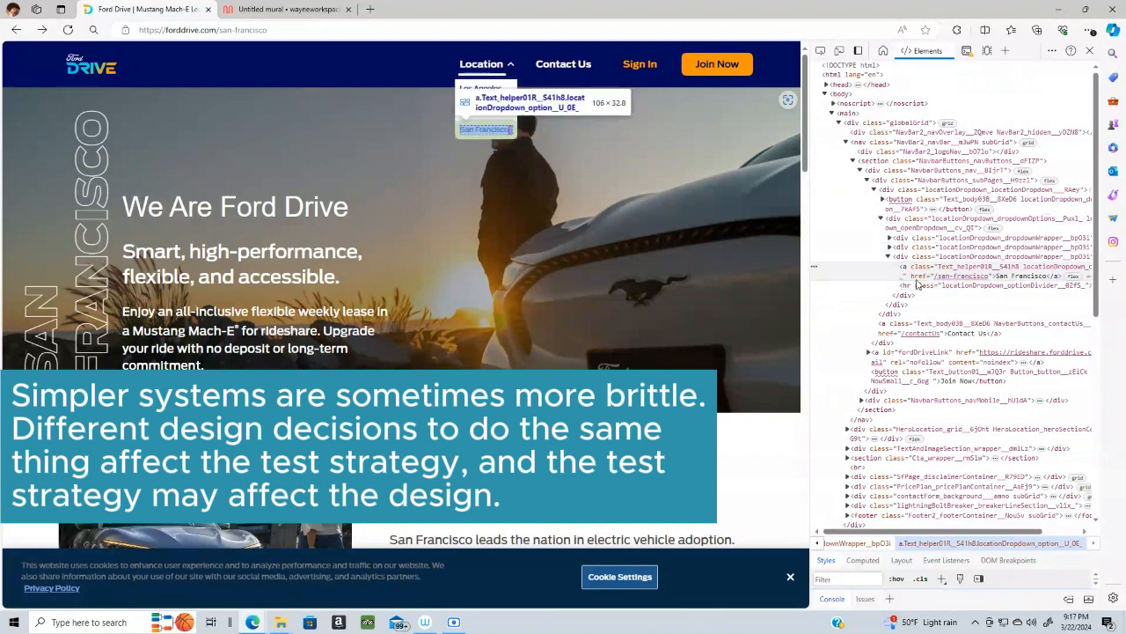
pyautogui.moveTo(220, 30); pyautogui.dragTo(280, 31)
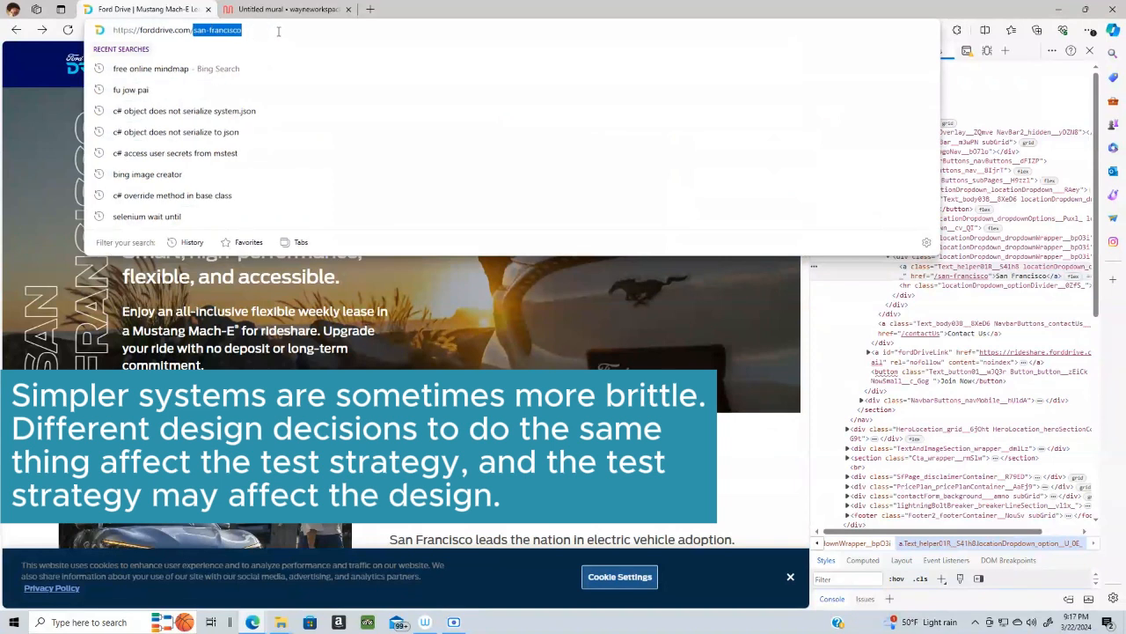
# Examine the city part of the San Francisco page's web address and the rideshare content below its hero banner
pyautogui.click(194, 32)
pyautogui.moveTo(196, 32); pyautogui.dragTo(249, 30)
pyautogui.click(419, 320)
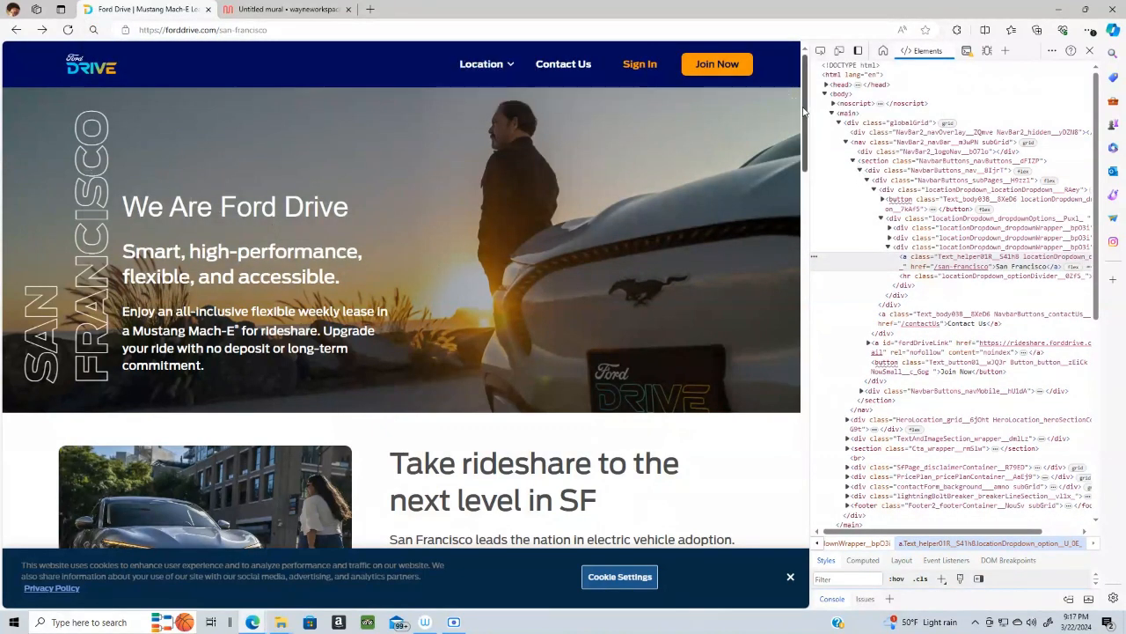
pyautogui.moveTo(805, 107); pyautogui.dragTo(823, 161)
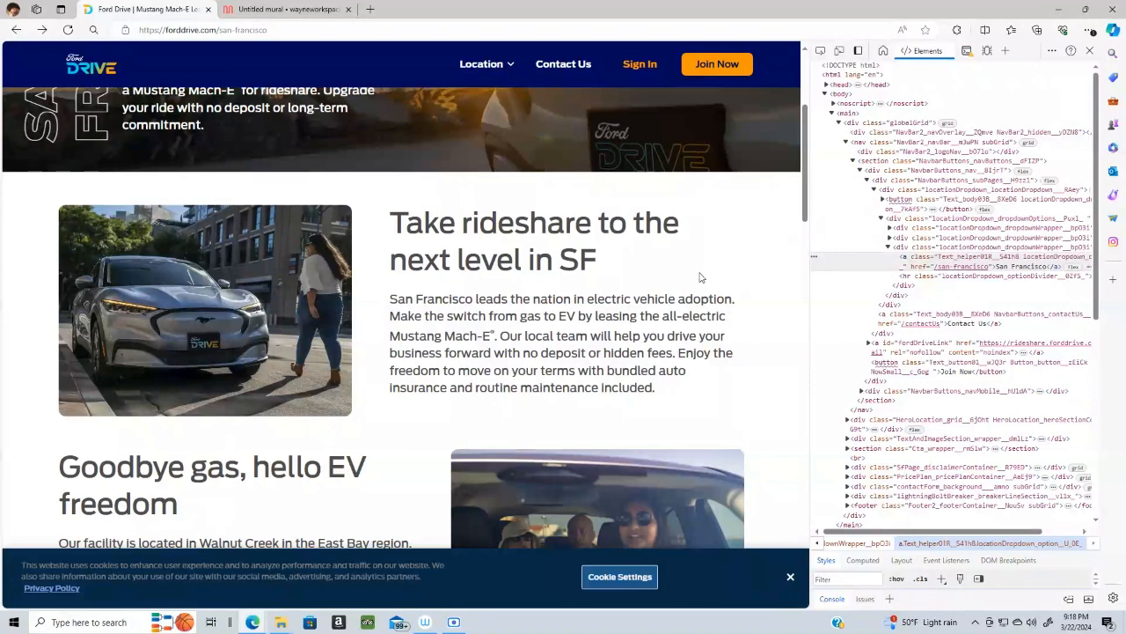
# Open the Los Angeles location page and close the developer tools
pyautogui.click(510, 69)
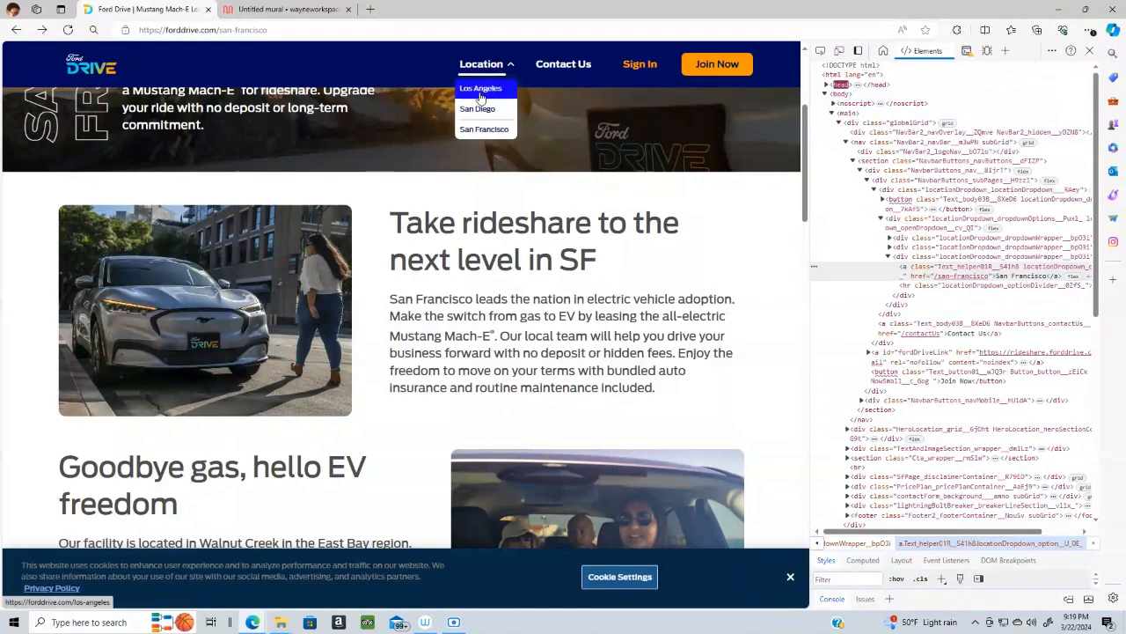
pyautogui.click(481, 91)
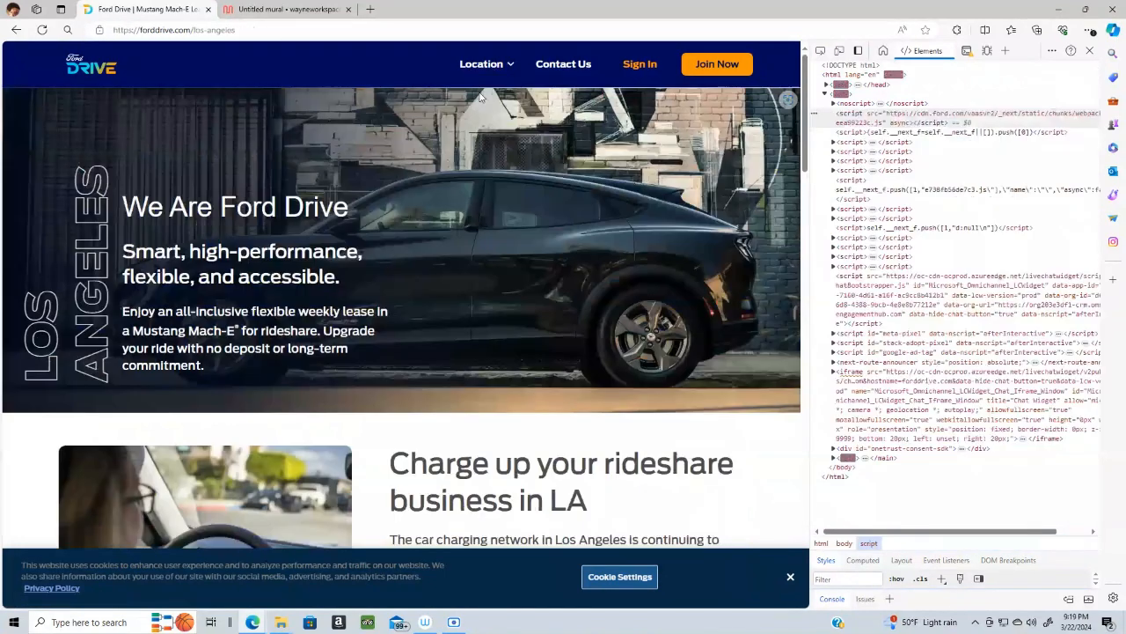
pyautogui.click(1090, 50)
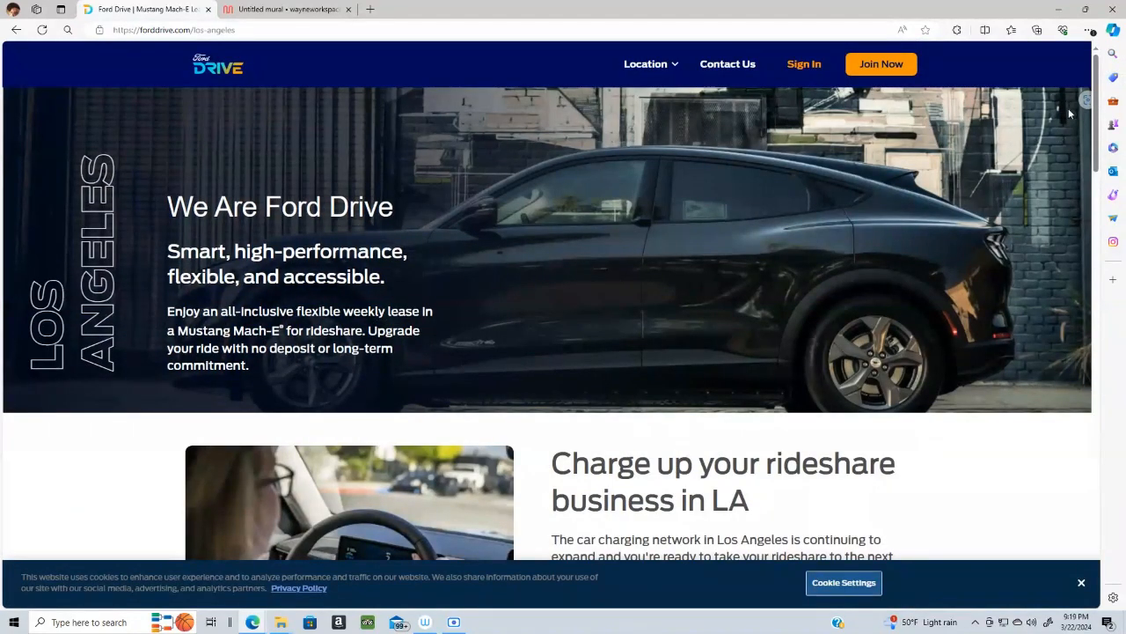
# Inspect the HTML of the map marker beside the Los Angeles page's contact form, and close the developer tools
pyautogui.scroll(-3, 1096, 118)
pyautogui.moveTo(1100, 121); pyautogui.dragTo(1107, 391)
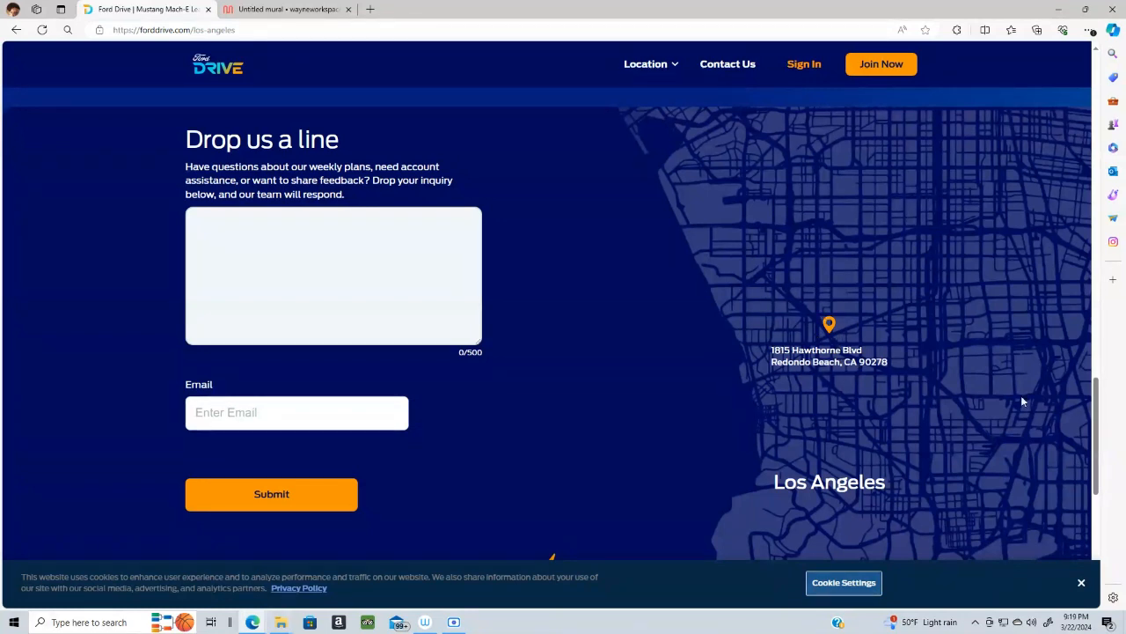
pyautogui.moveTo(1096, 380)
pyautogui.mouseDown()
pyautogui.moveTo(1097, 398)
pyautogui.moveTo(1098, 382)
pyautogui.mouseUp()
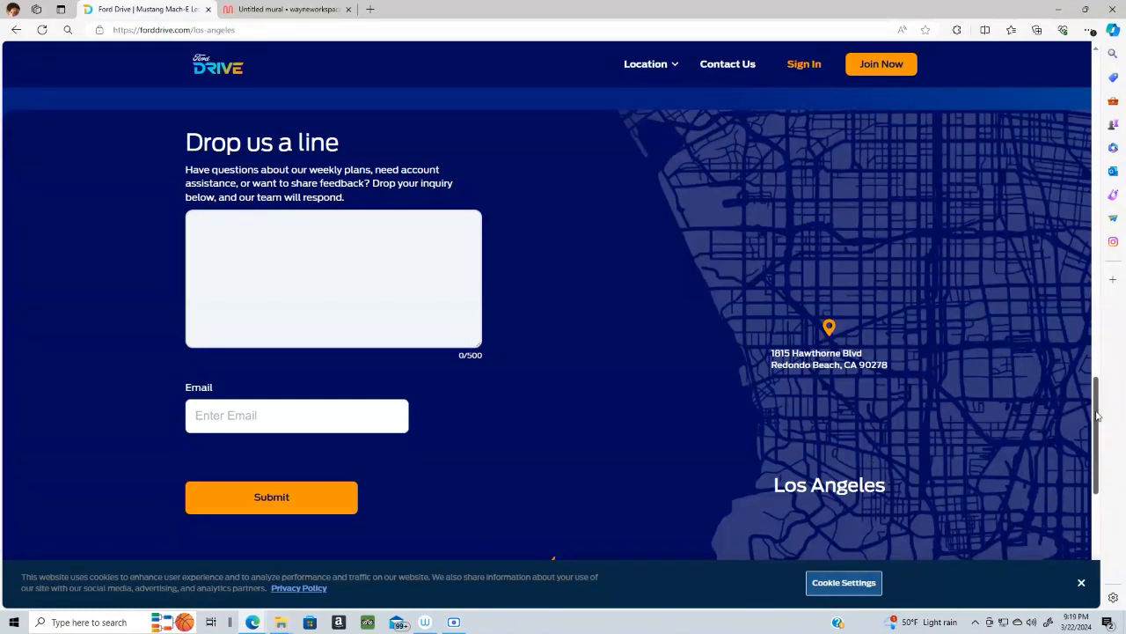
pyautogui.scroll(-2, 1097, 415)
pyautogui.scroll(2, 1097, 415)
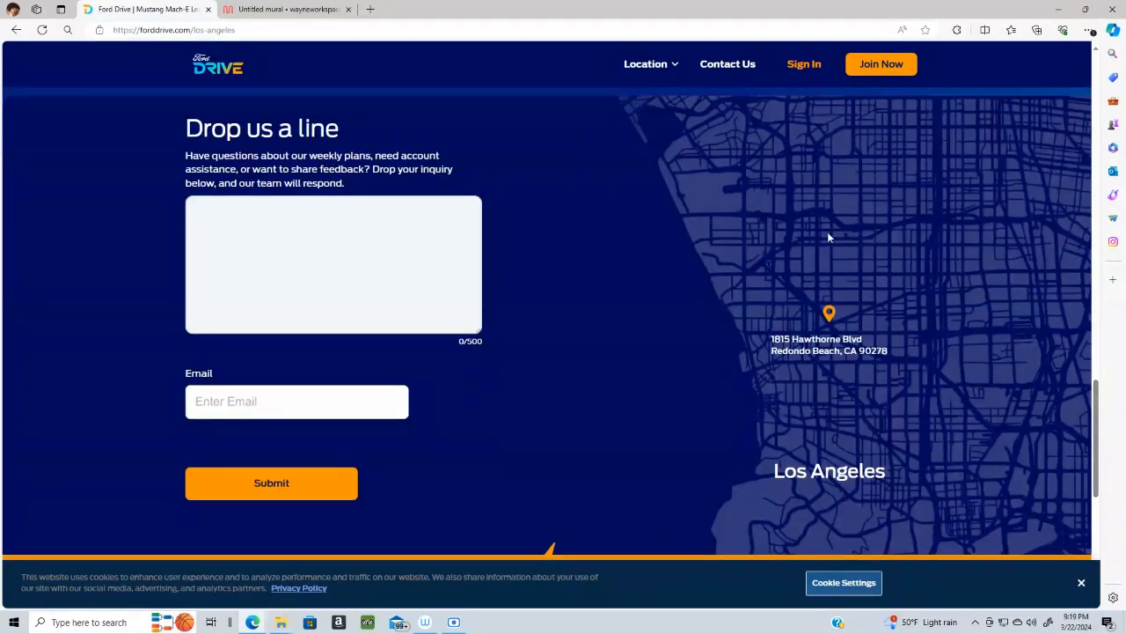
pyautogui.rightClick(829, 310)
pyautogui.click(867, 587)
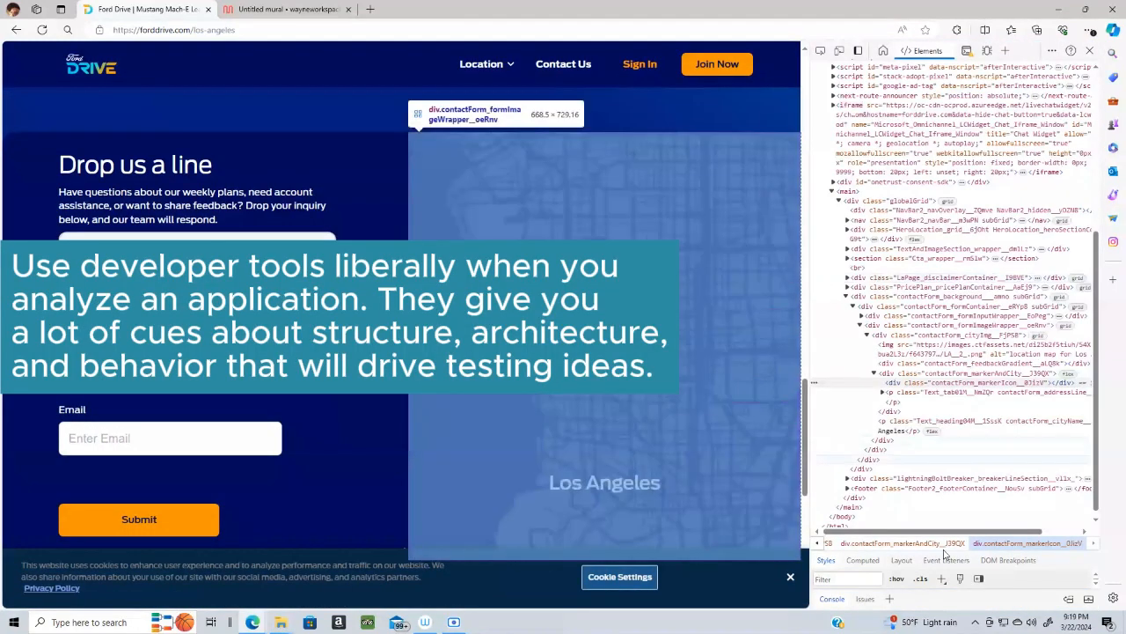
pyautogui.moveTo(935, 534); pyautogui.dragTo(965, 538)
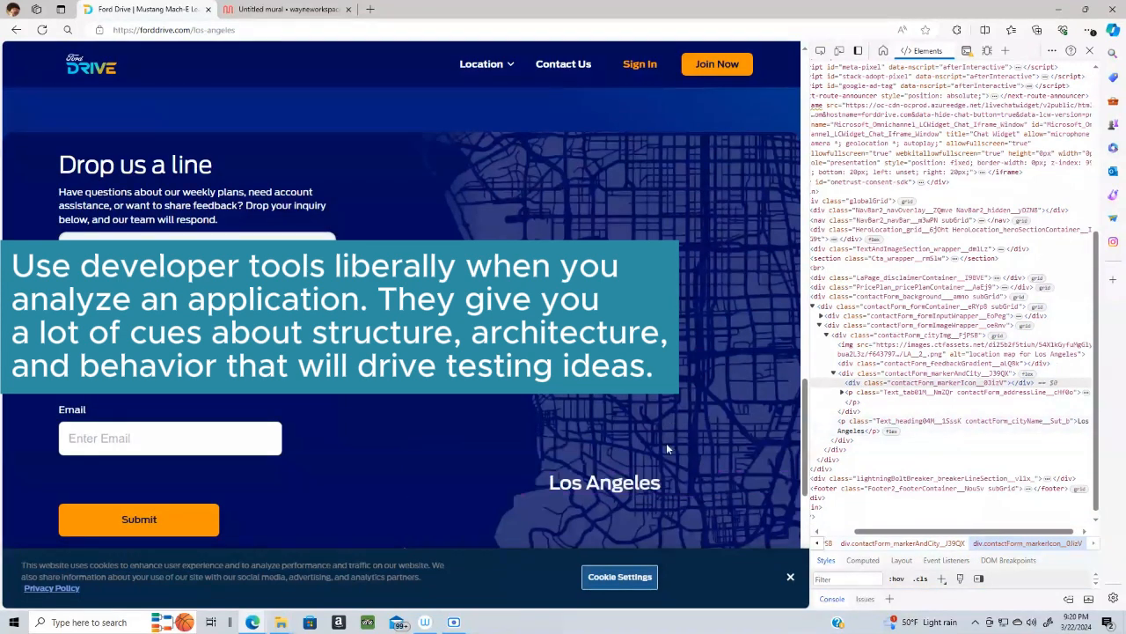
pyautogui.click(1091, 51)
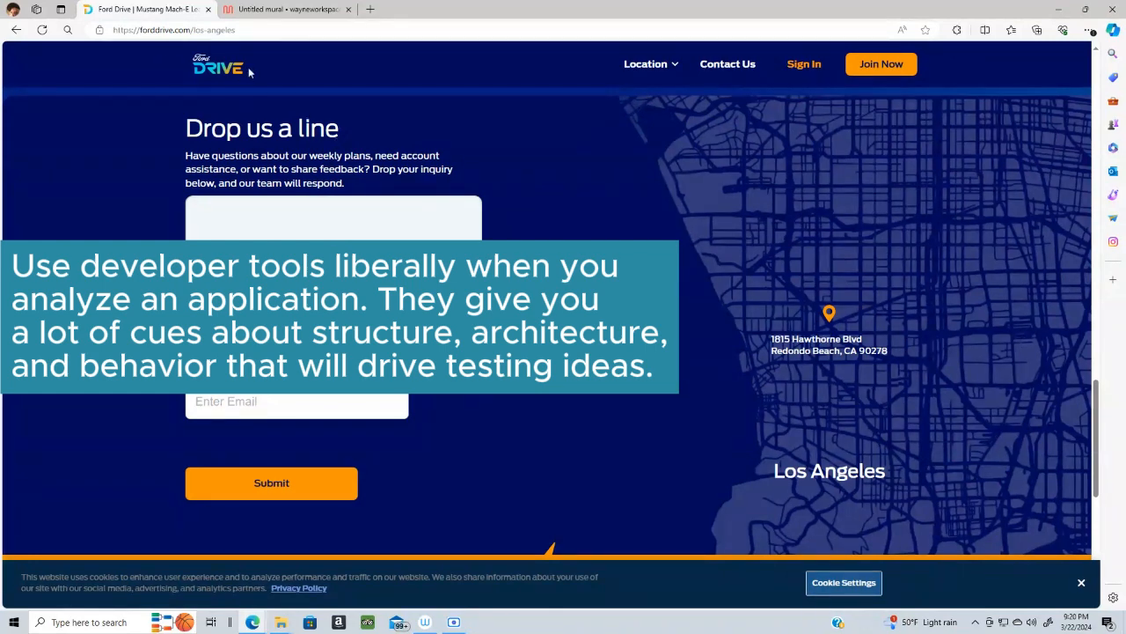
# Return to the FordDrive home page and compare its Location options with the Top Navigation branch in the Mural mind map
pyautogui.click(220, 70)
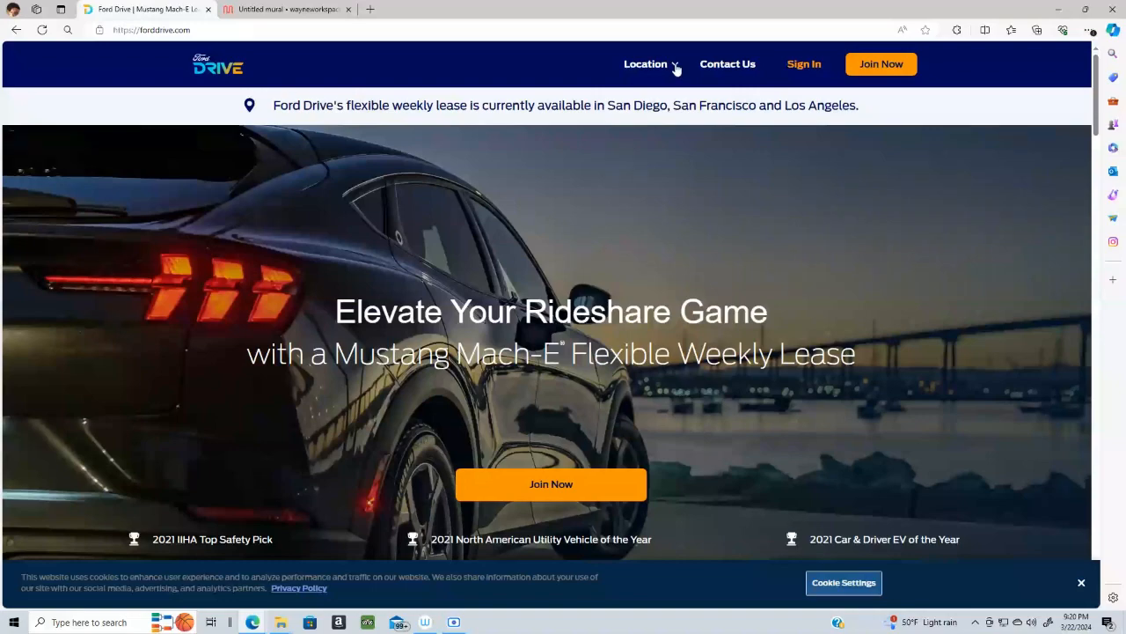
pyautogui.click(675, 67)
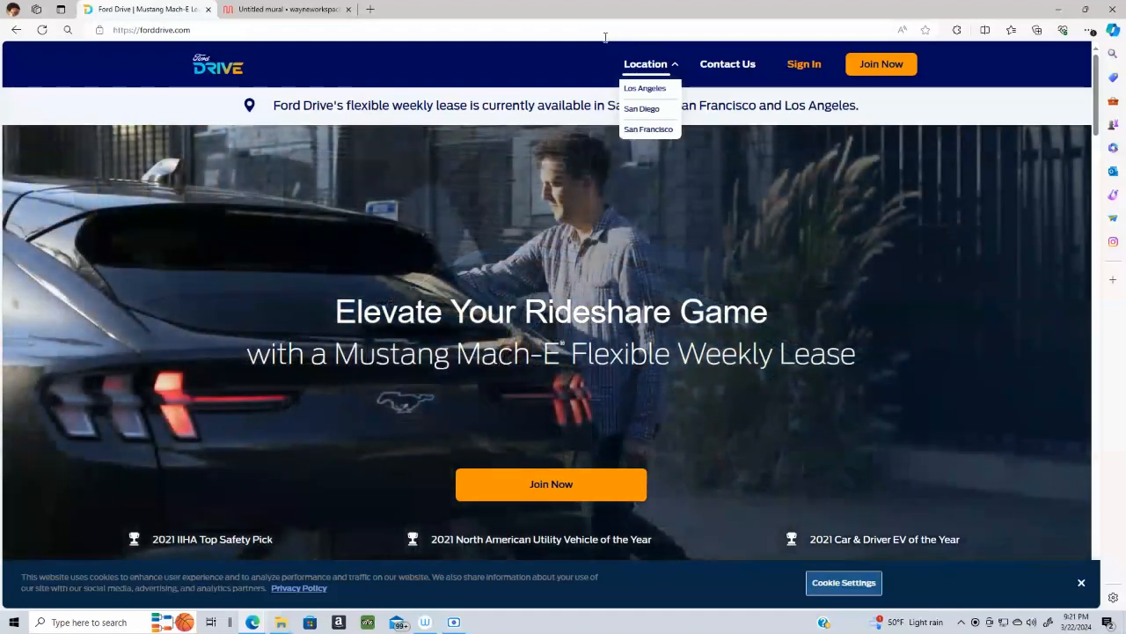
pyautogui.click(294, 12)
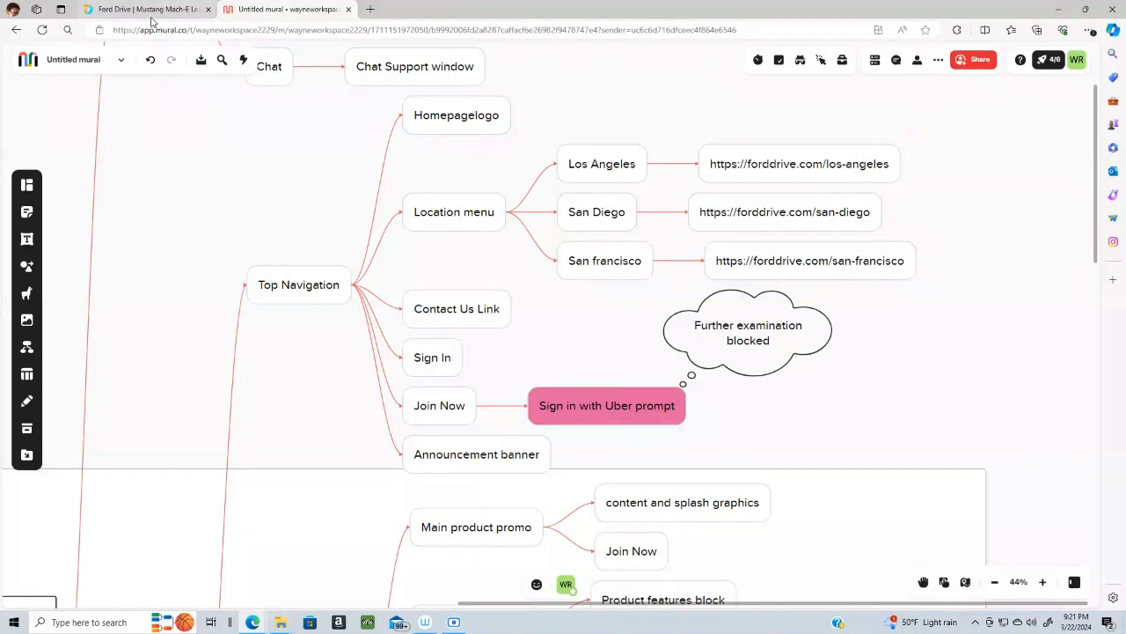
pyautogui.moveTo(152, 16)
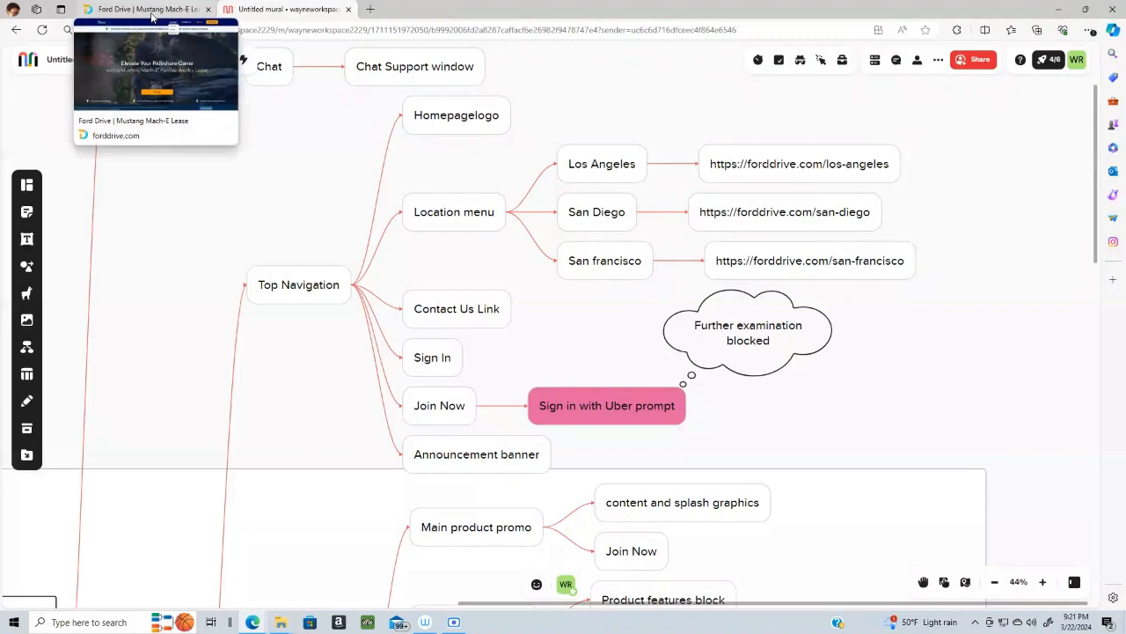
# Try Sign In and Join Now on the FordDrive home page, and compare the Uber prompt with the mind map's Join Now branch
pyautogui.click(154, 13)
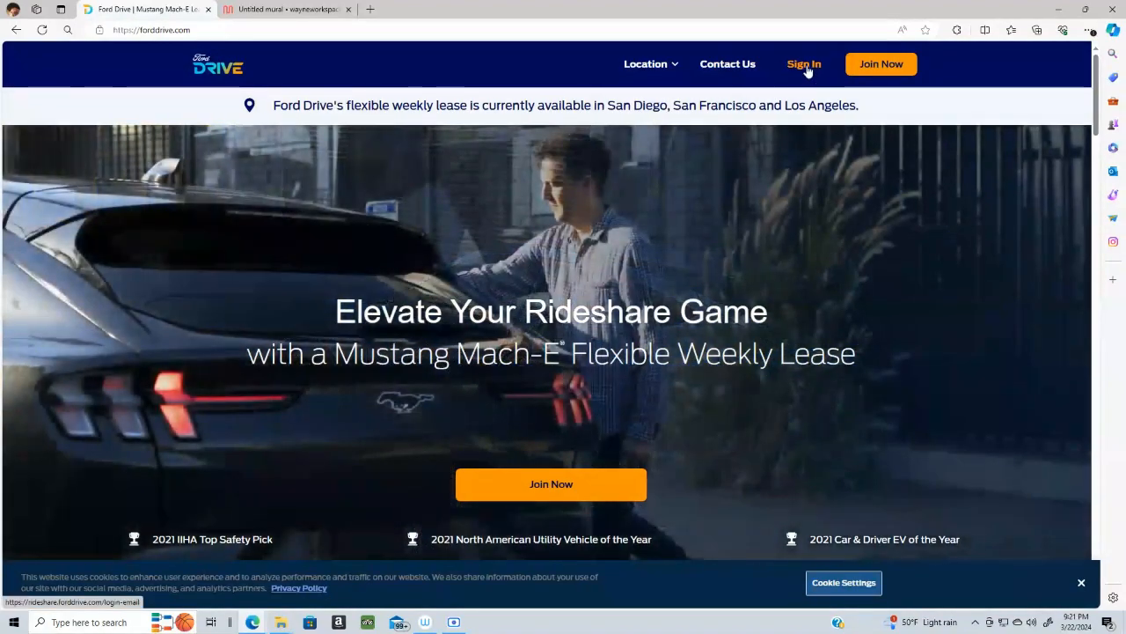
pyautogui.click(805, 68)
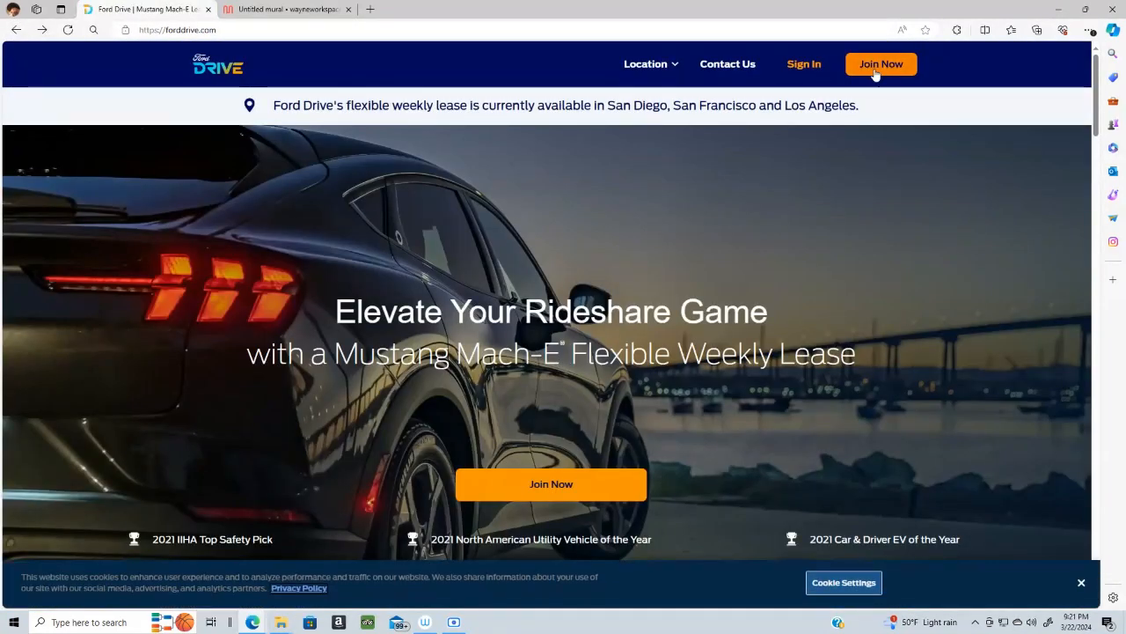
pyautogui.click(875, 69)
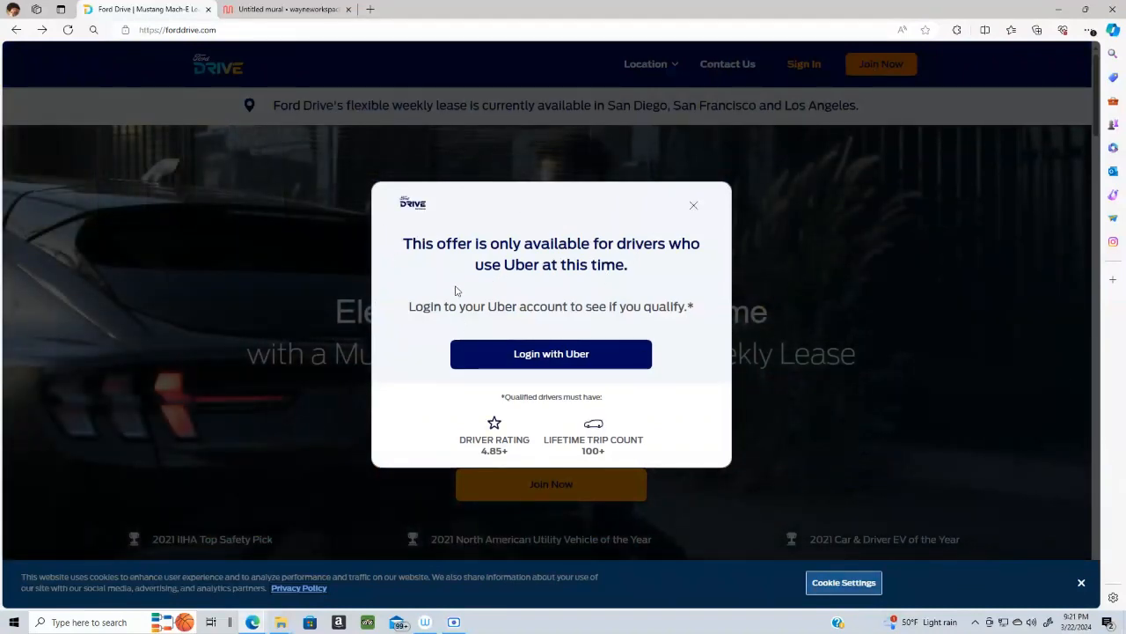
pyautogui.click(281, 9)
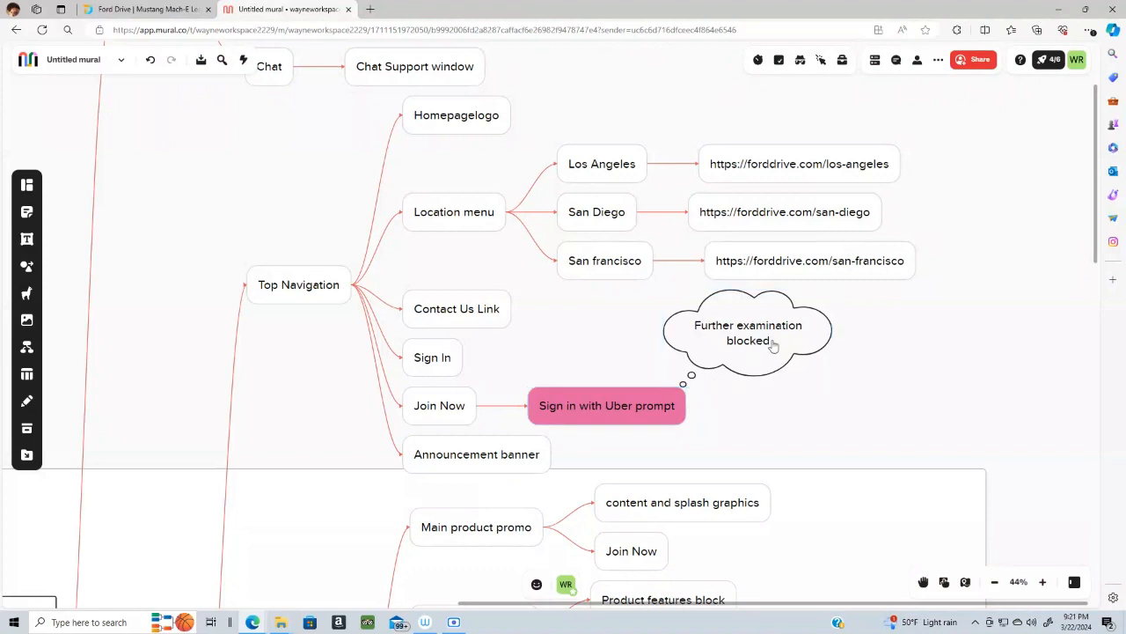
# Follow the Join Now prompt's Uber login on the FordDrive site and dismiss the location permission request
pyautogui.click(147, 12)
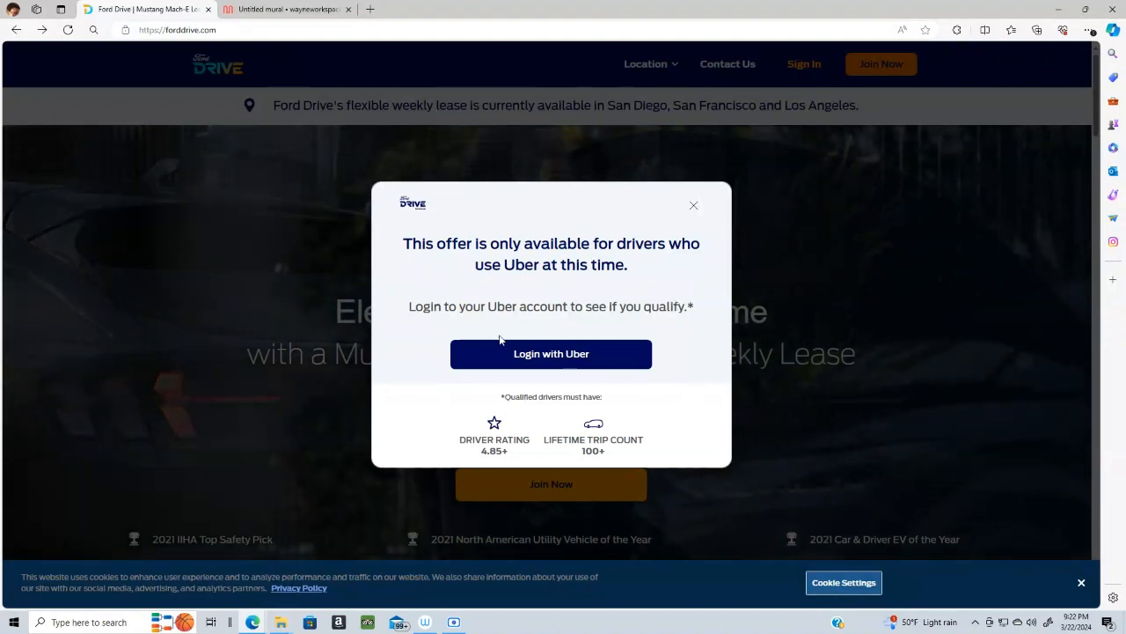
pyautogui.click(546, 364)
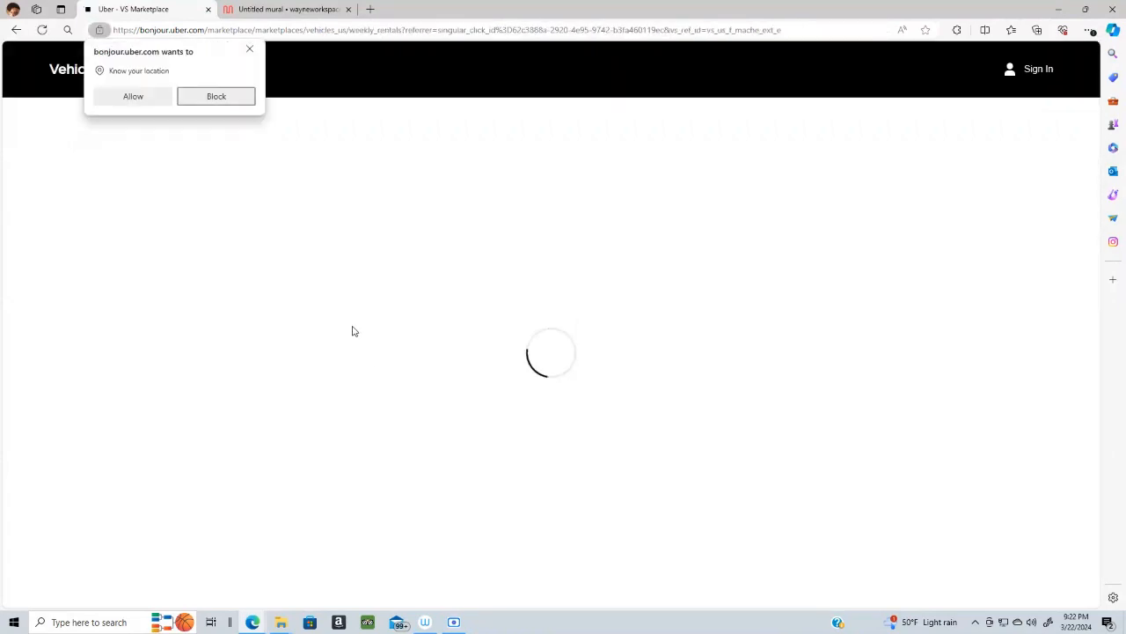
pyautogui.click(251, 51)
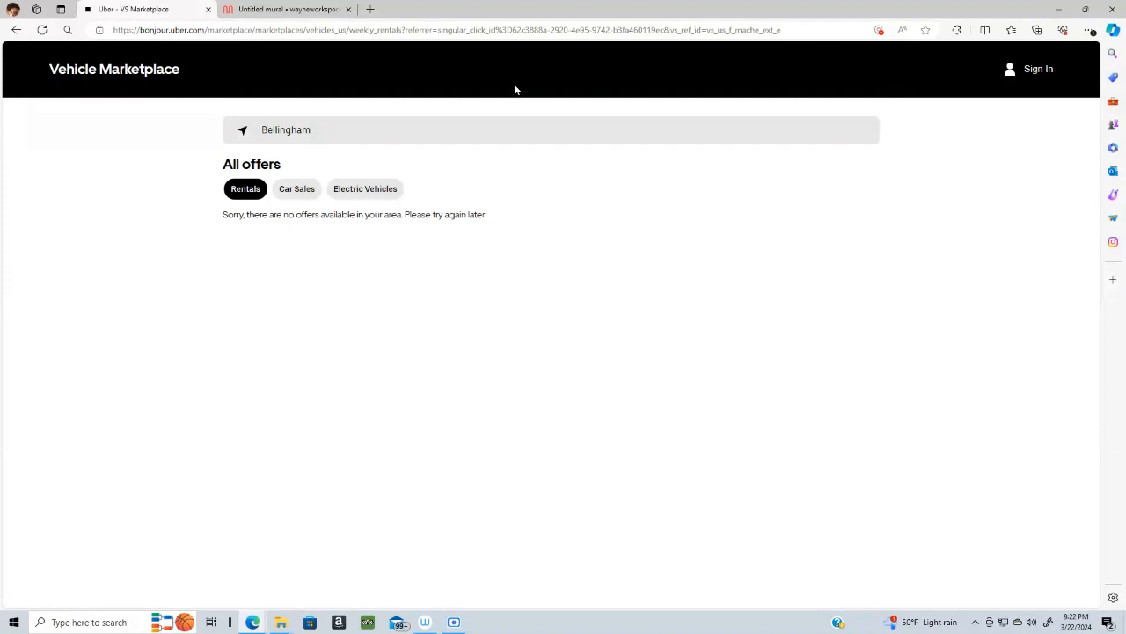
# Return from the Uber marketplace to the FordDrive home page, and review the Join Now prompt before closing it
pyautogui.click(308, 15)
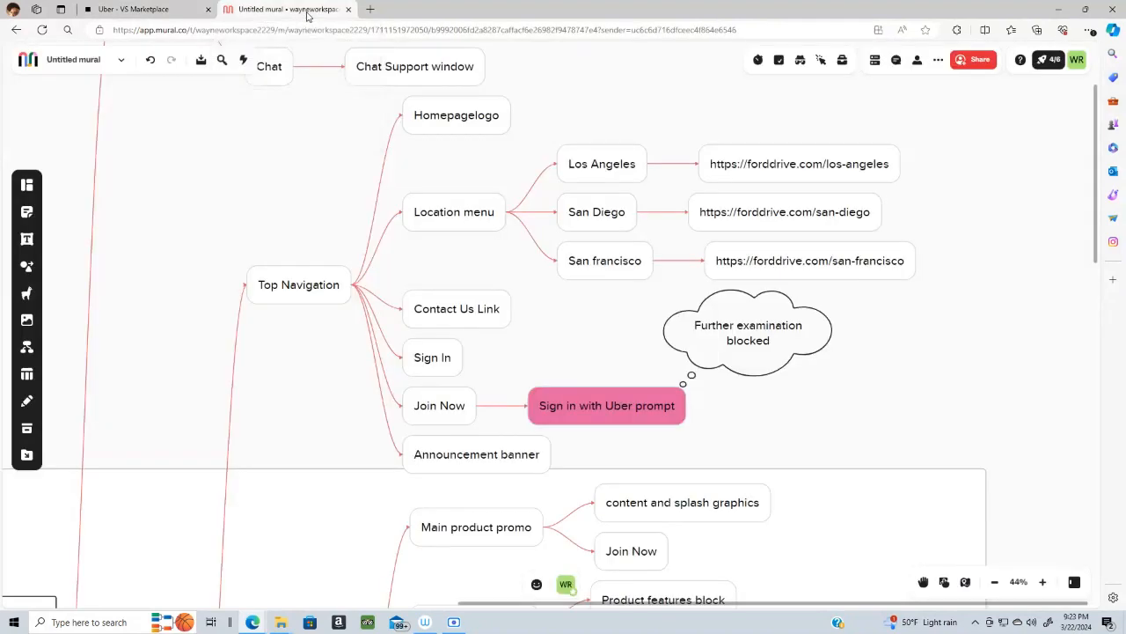
pyautogui.click(152, 18)
pyautogui.click(16, 30)
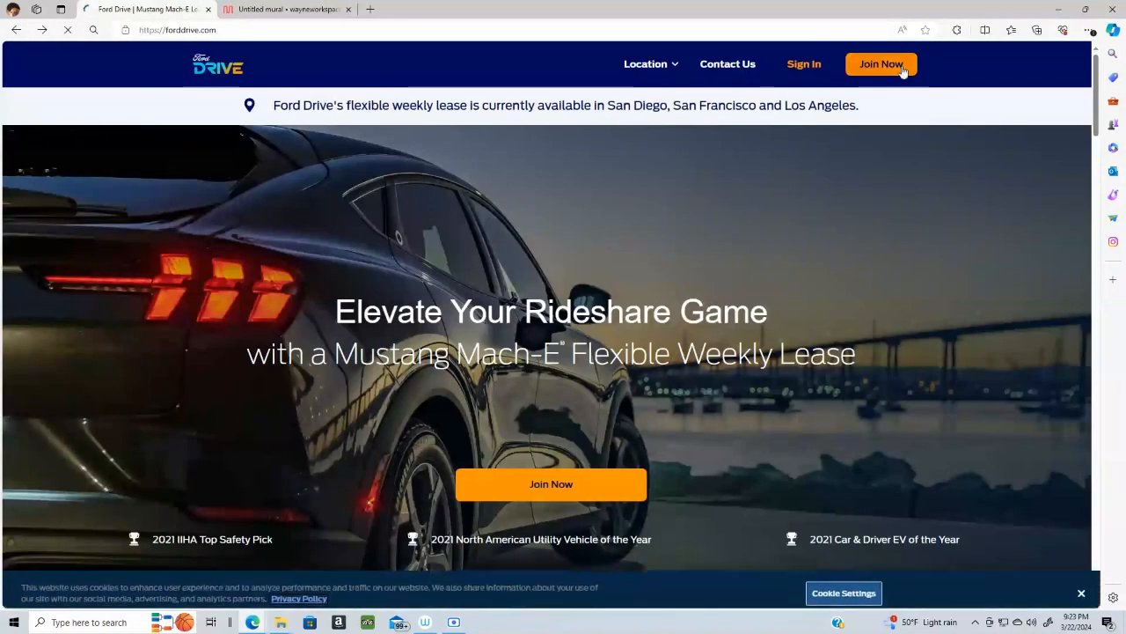
pyautogui.click(889, 67)
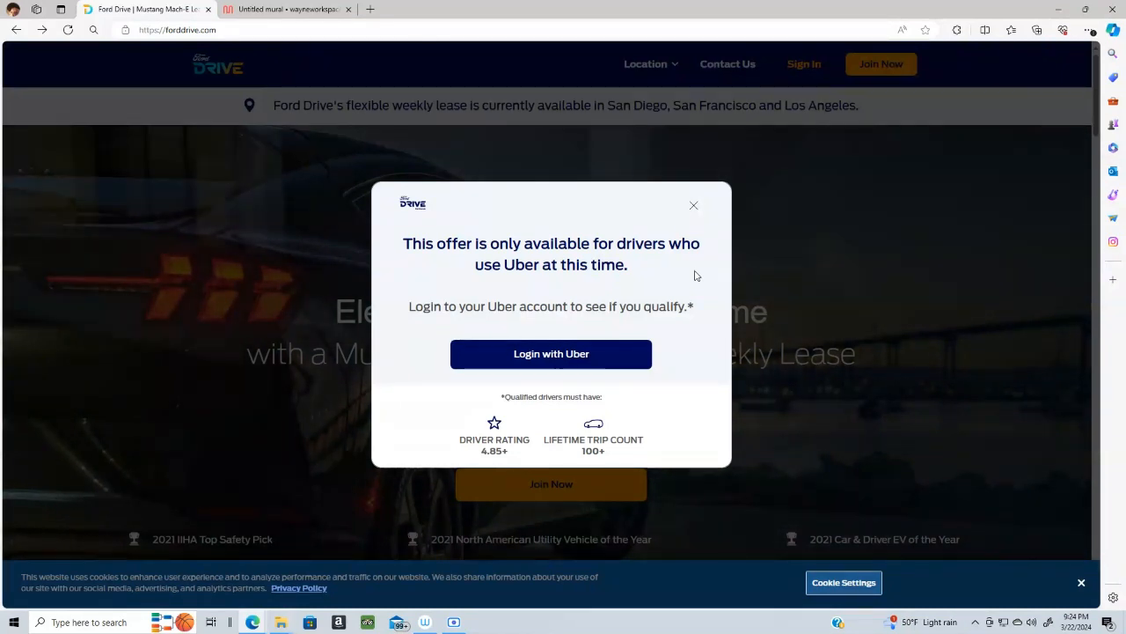
pyautogui.click(694, 206)
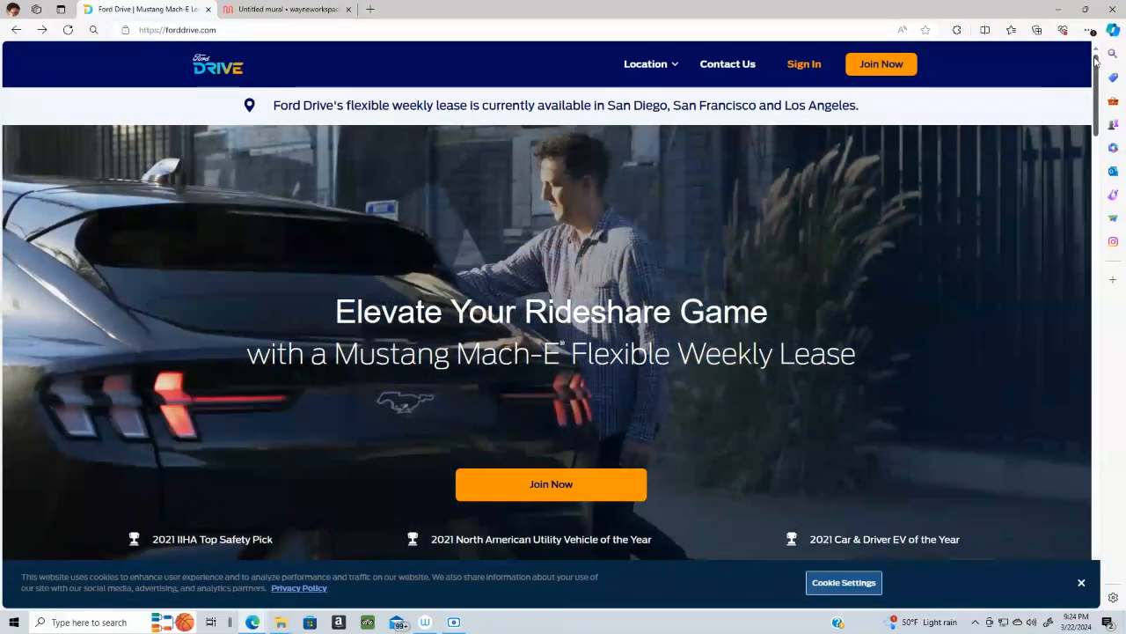
# Expand the Requirements to join section under How it Works, read its conditions, and collapse it
pyautogui.scroll(-1, 1096, 69)
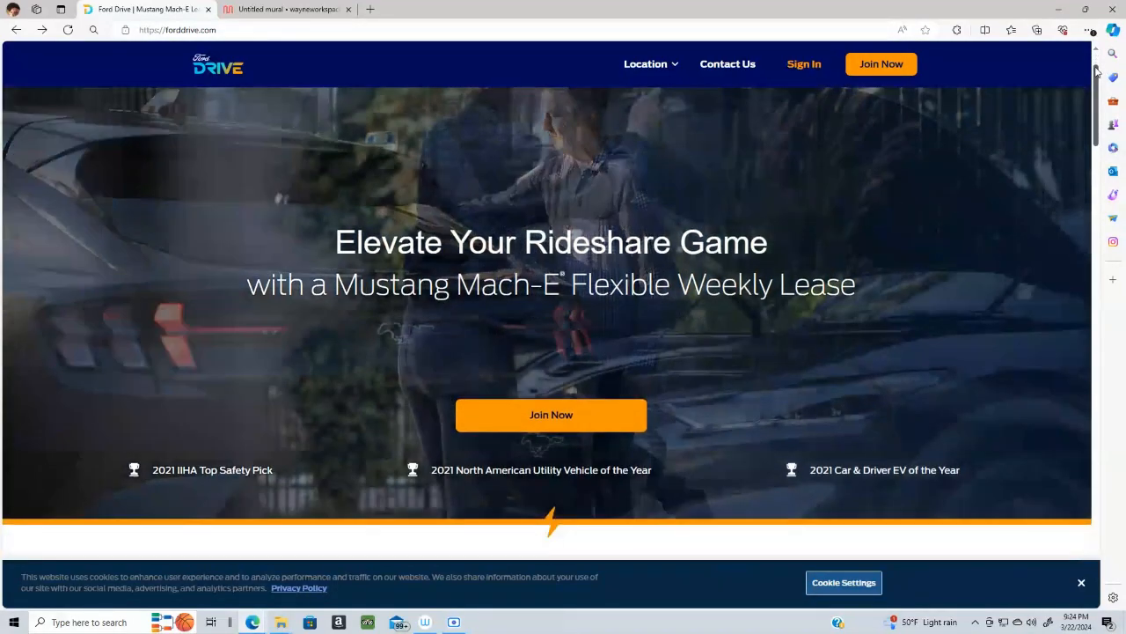
pyautogui.moveTo(1096, 69); pyautogui.dragTo(1097, 143)
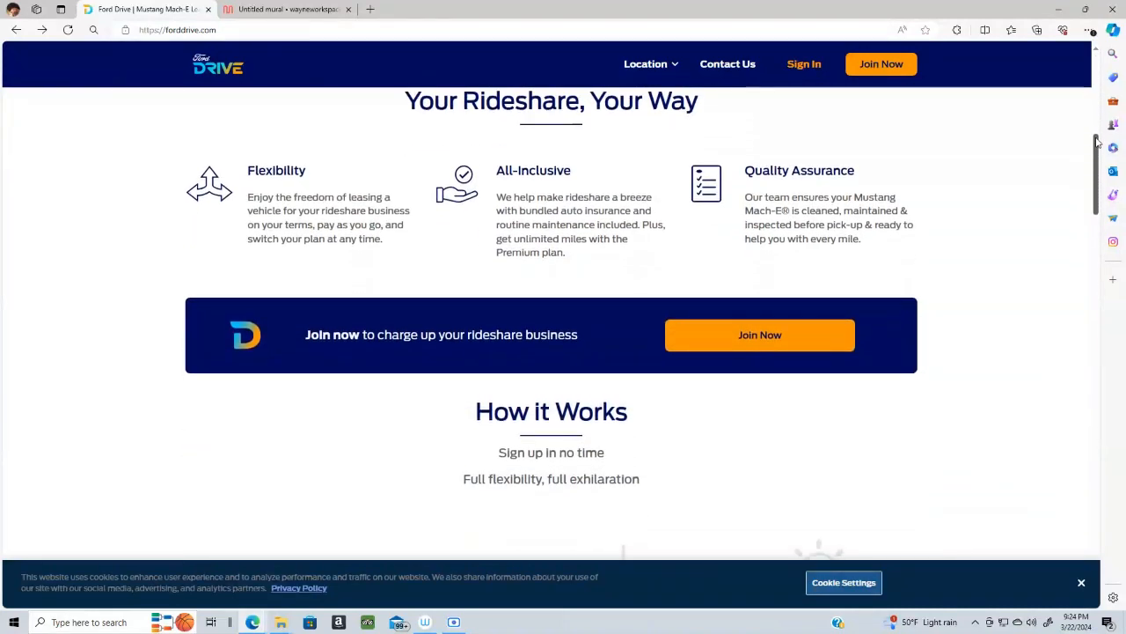
pyautogui.moveTo(1097, 142); pyautogui.dragTo(1107, 247)
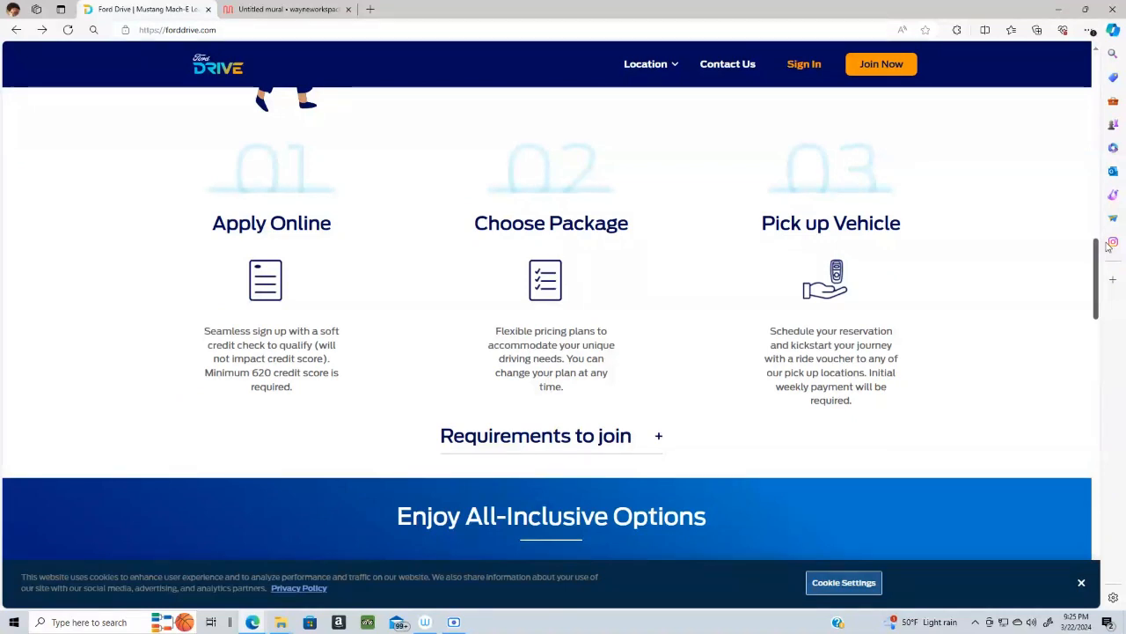
pyautogui.moveTo(1107, 246); pyautogui.dragTo(1108, 261)
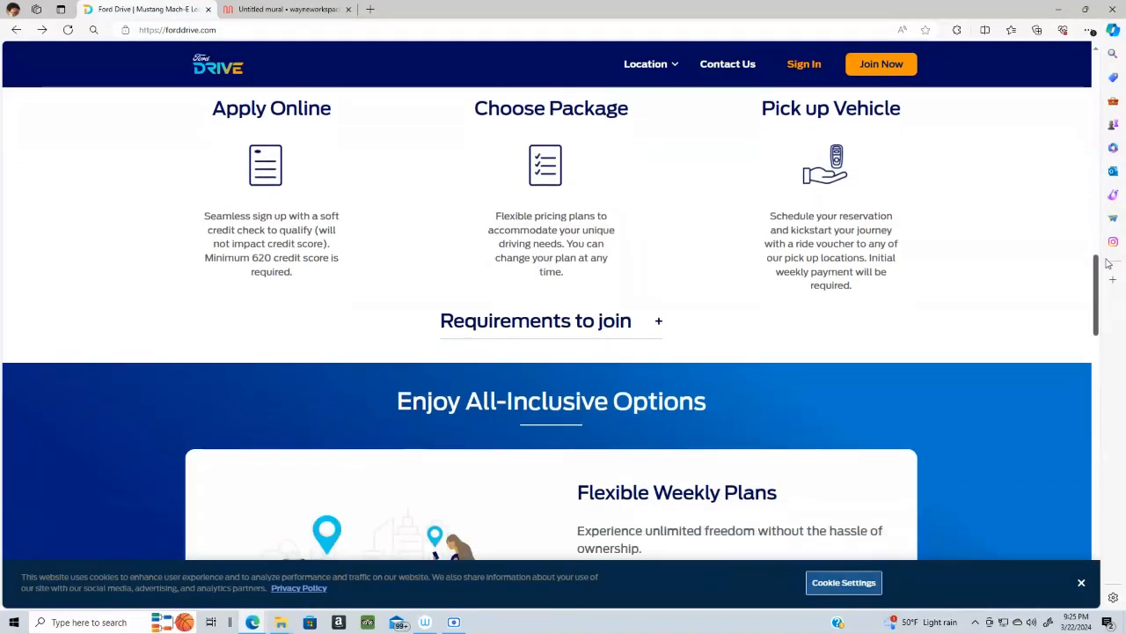
pyautogui.click(659, 324)
pyautogui.moveTo(492, 357); pyautogui.dragTo(540, 426)
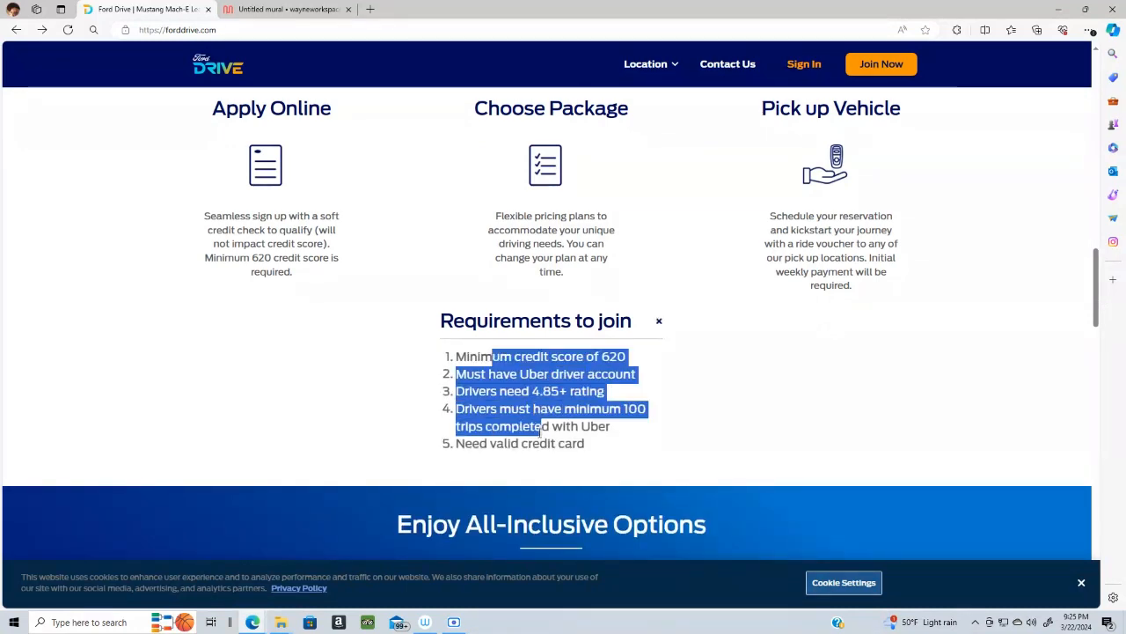
pyautogui.click(659, 321)
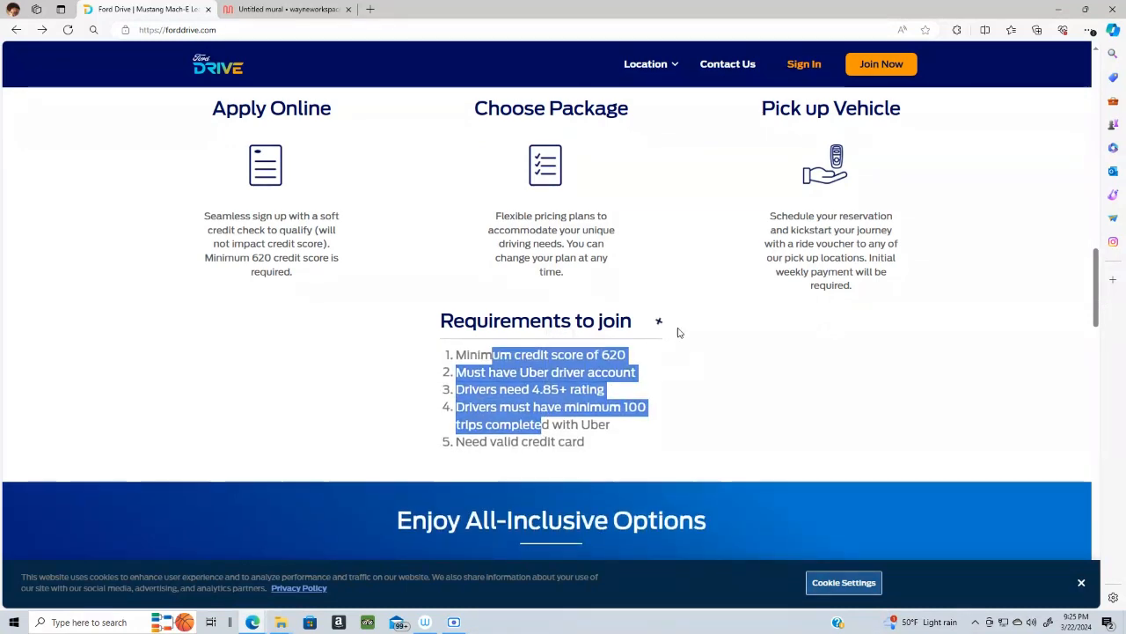
# Examine the Flexible Weekly Plans prices and compare the mileage terms of the Unlimited Premium, Advanced and Standard packages
pyautogui.scroll(-3, 1100, 299)
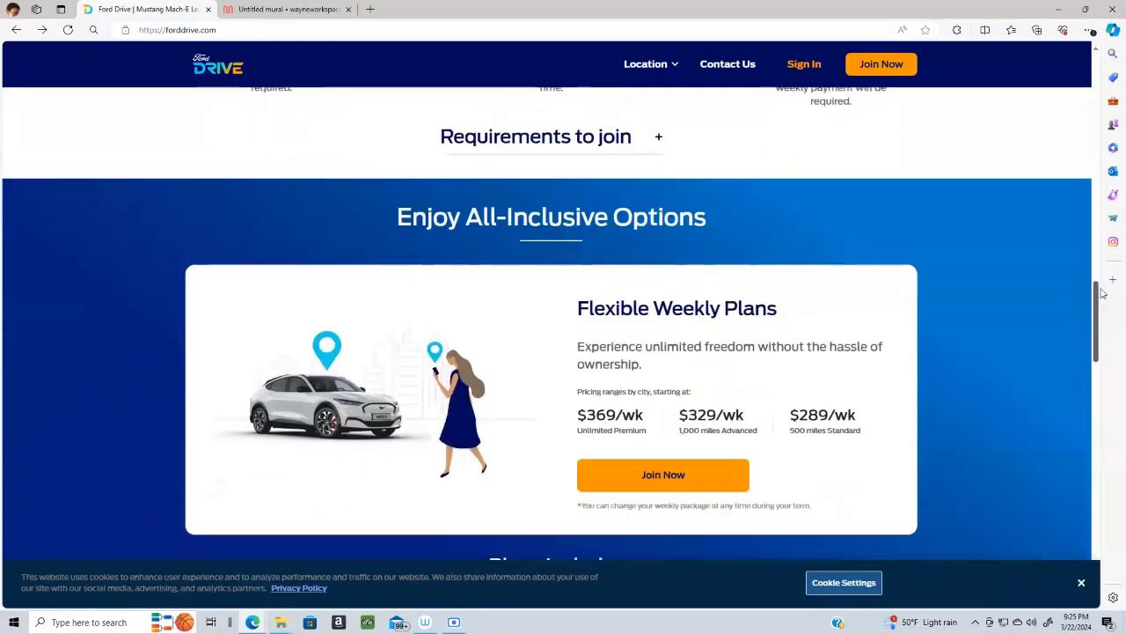
pyautogui.scroll(-2, 1105, 305)
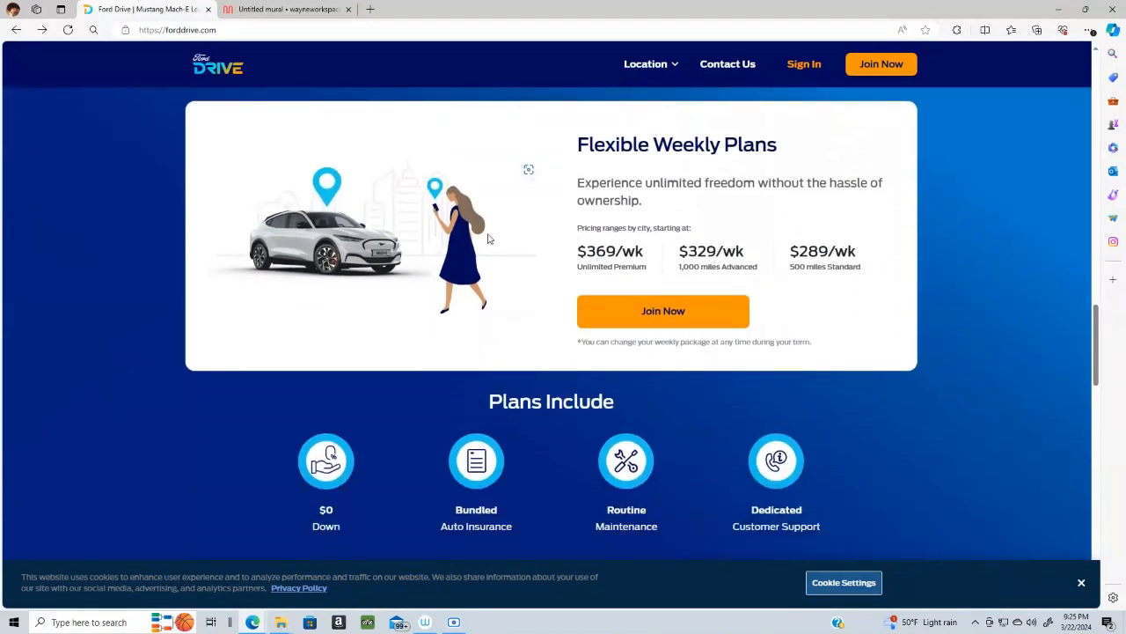
pyautogui.moveTo(578, 252); pyautogui.dragTo(864, 272)
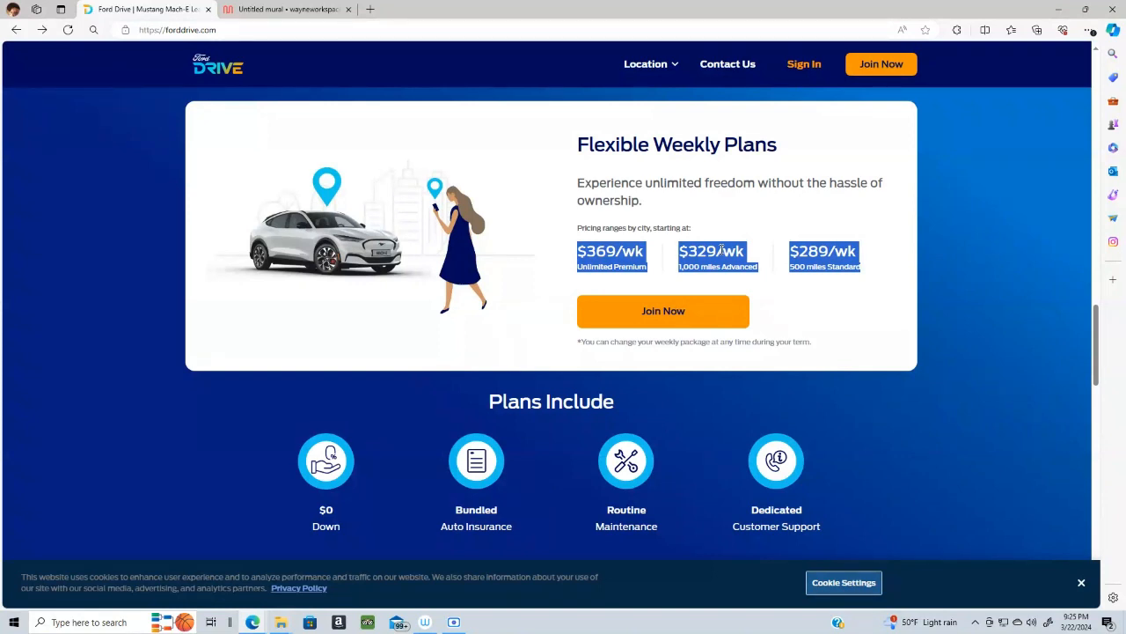
pyautogui.doubleClick(590, 267)
pyautogui.click(687, 267)
pyautogui.moveTo(687, 266); pyautogui.dragTo(748, 267)
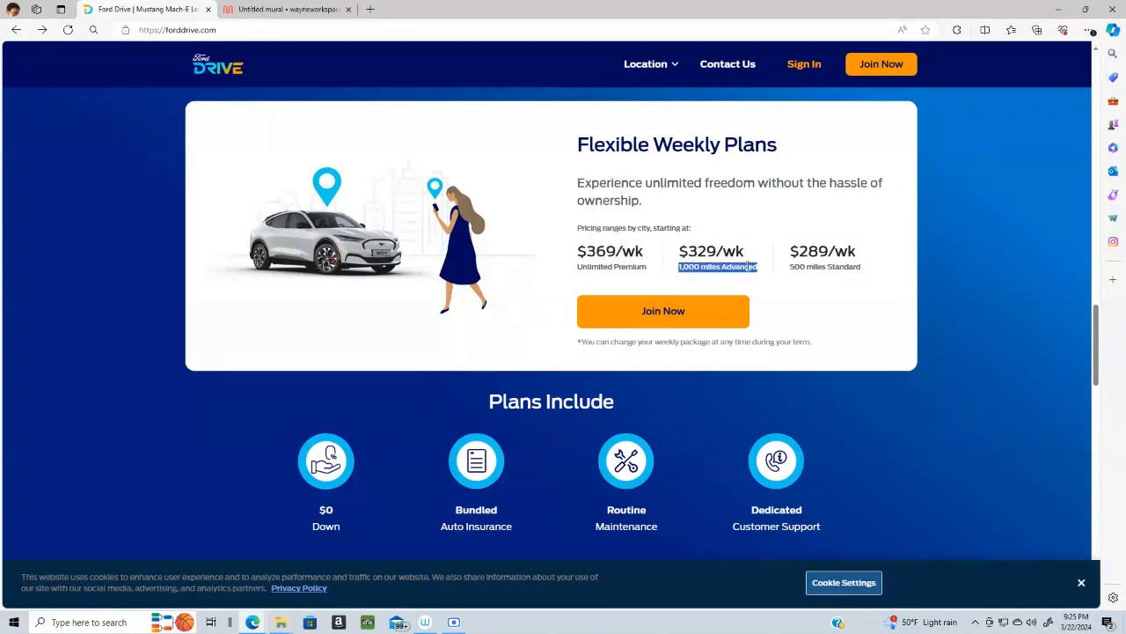
pyautogui.click(726, 270)
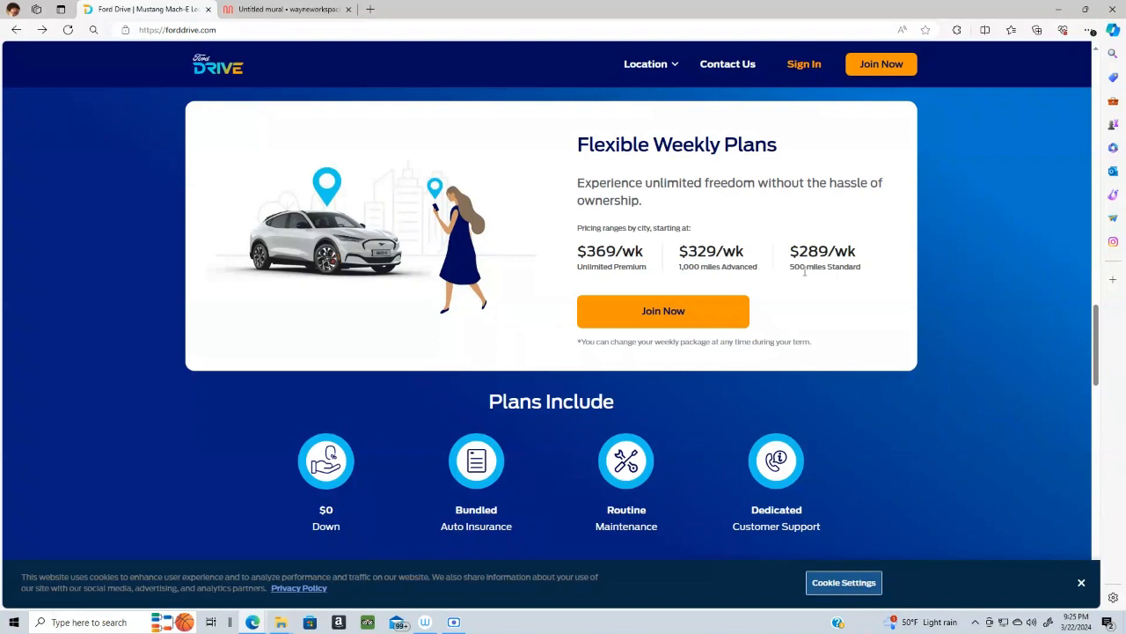
pyautogui.moveTo(807, 267); pyautogui.dragTo(860, 267)
pyautogui.moveTo(790, 264); pyautogui.dragTo(885, 269)
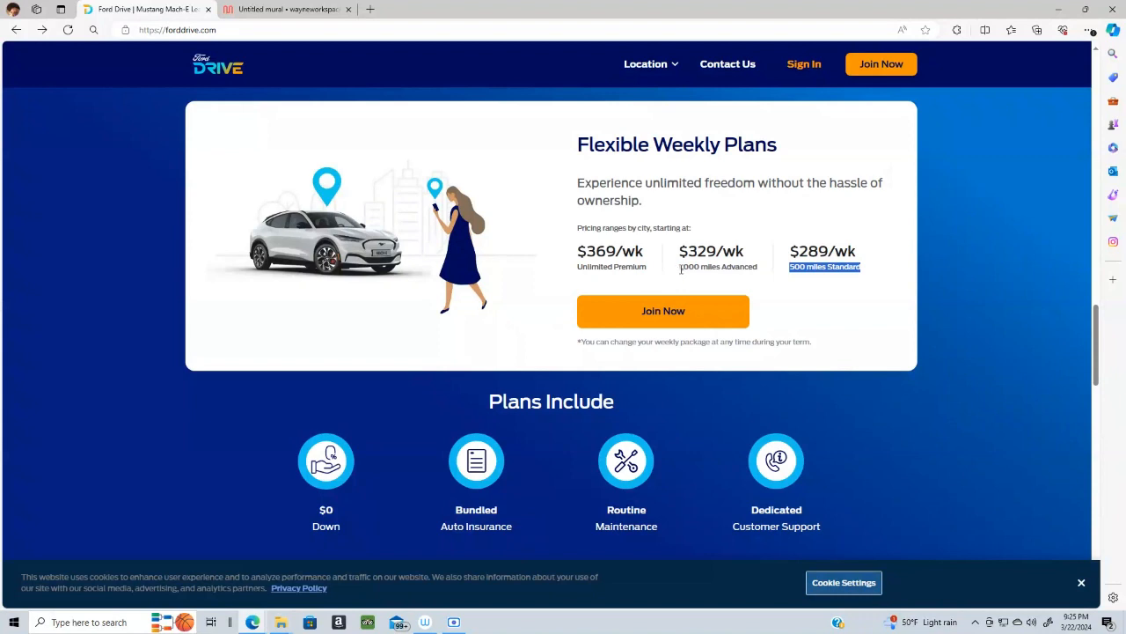
pyautogui.moveTo(681, 267); pyautogui.dragTo(763, 266)
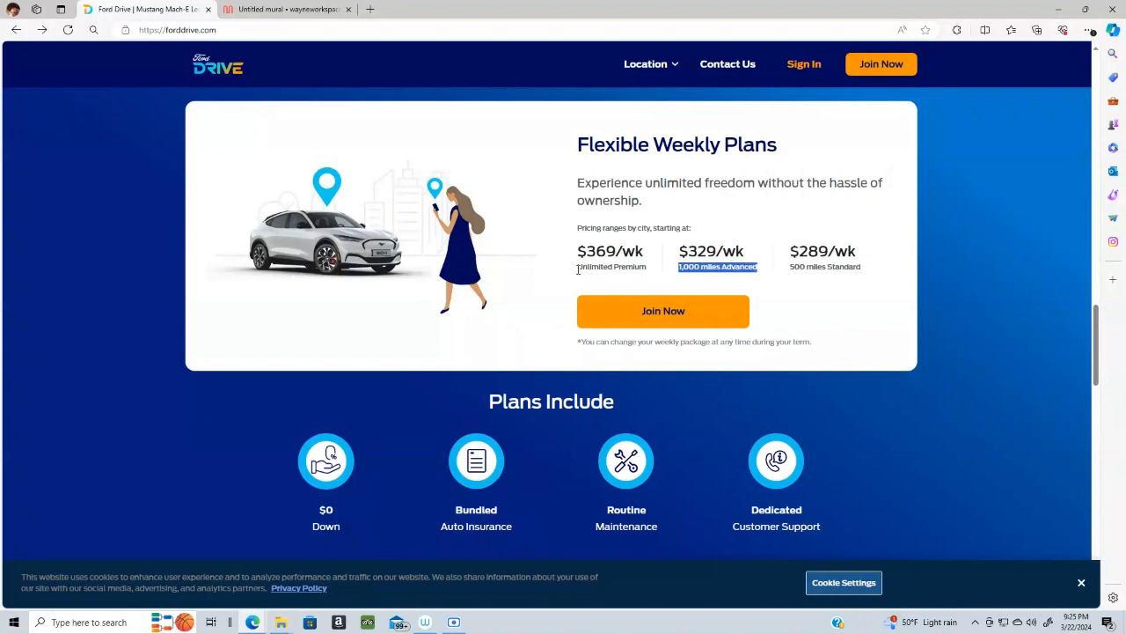
pyautogui.moveTo(579, 267); pyautogui.dragTo(651, 266)
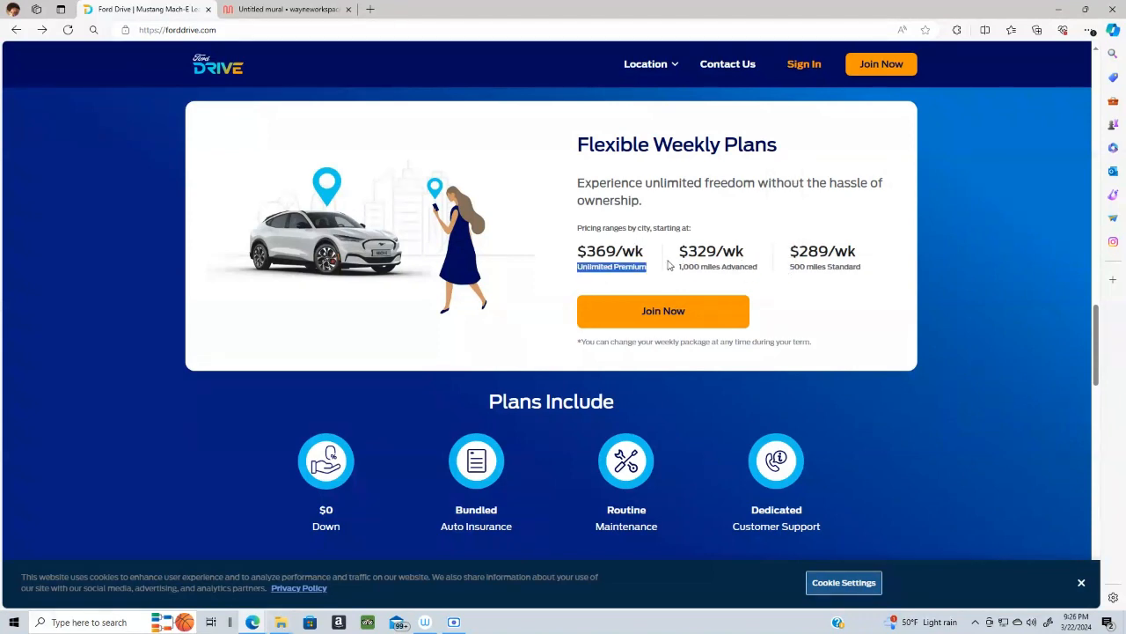